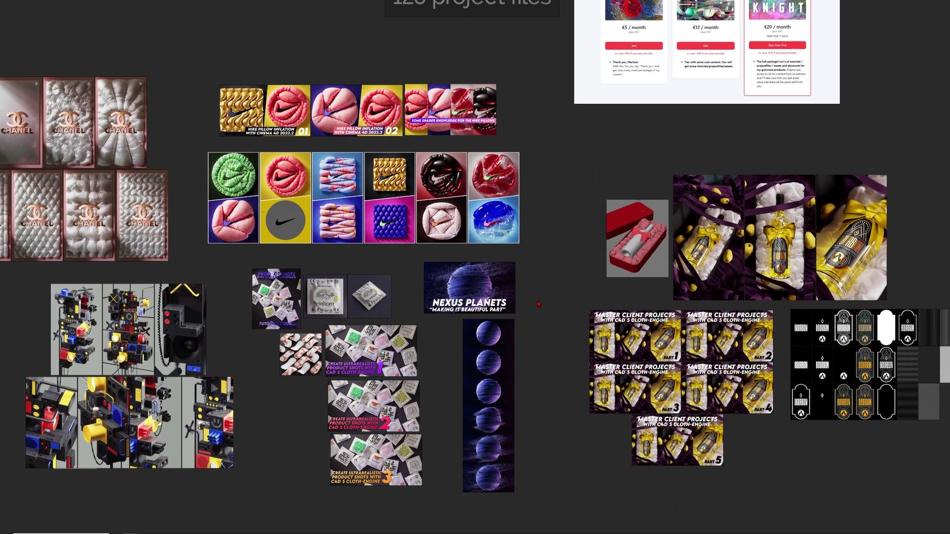
Examine the bourbon bottle thumbnails and final gift-box renders on the reference board
scroll(657, 336, up, 5)
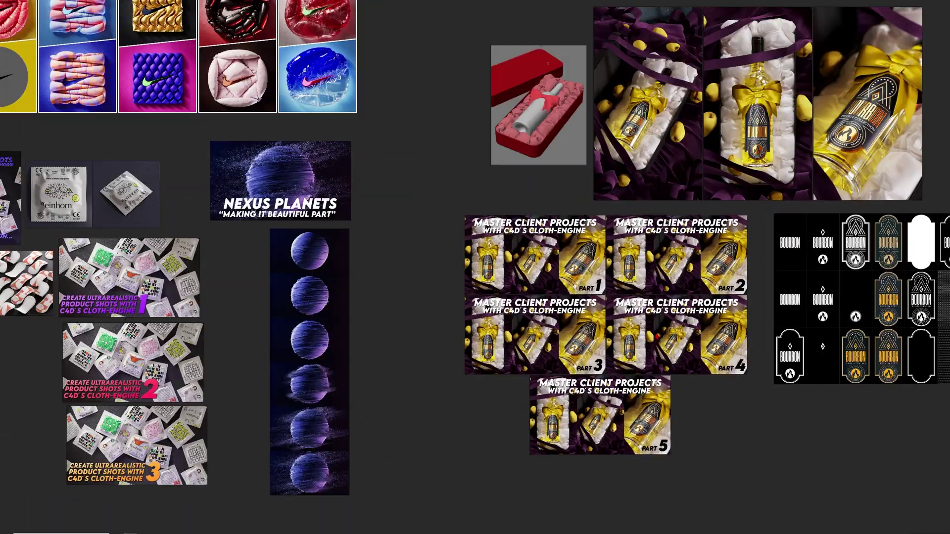
scroll(568, 238, up, 4)
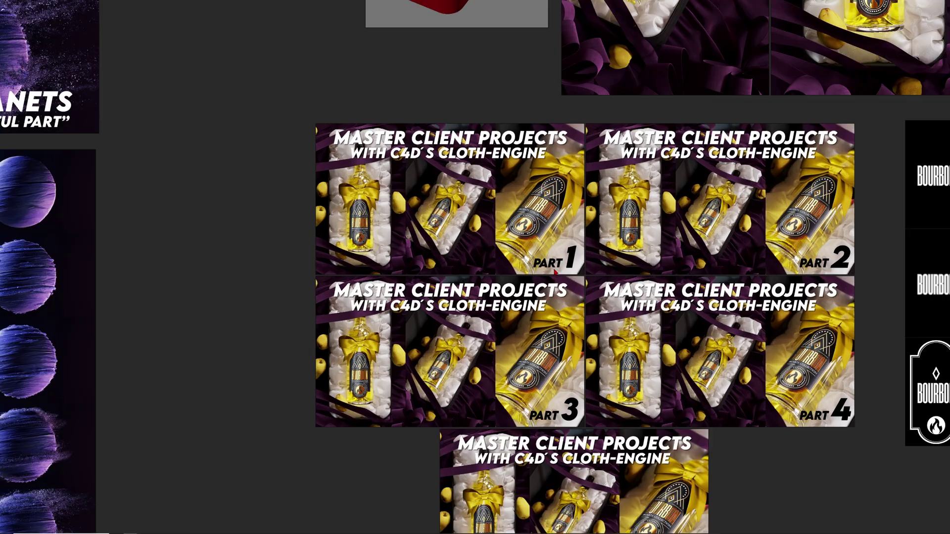
scroll(421, 219, up, 2)
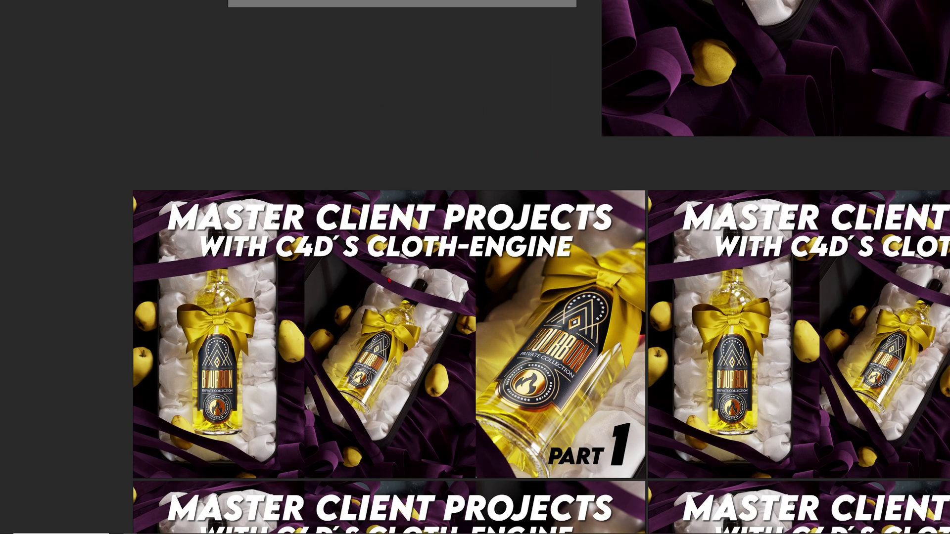
middle_drag(365, 356, 470, 237)
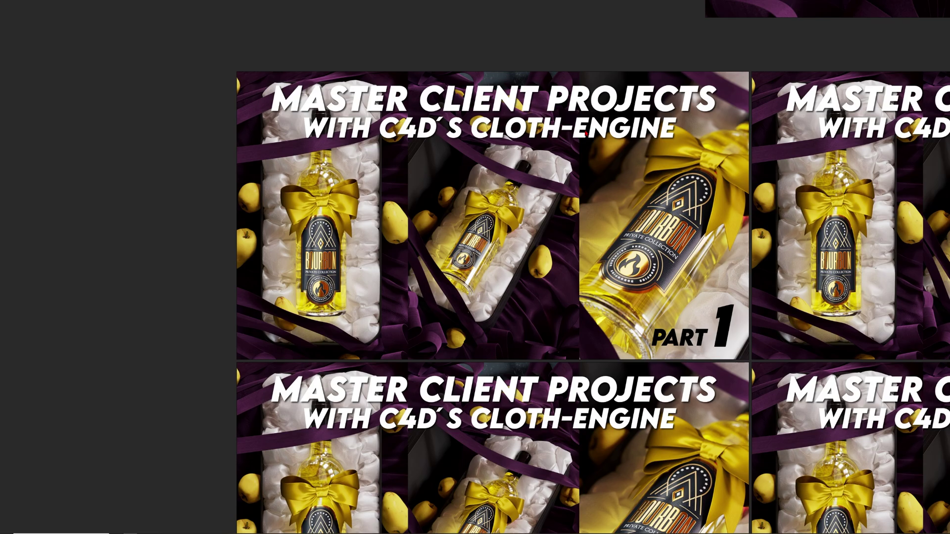
scroll(673, 291, down, 3)
middle_drag(648, 274, 441, 220)
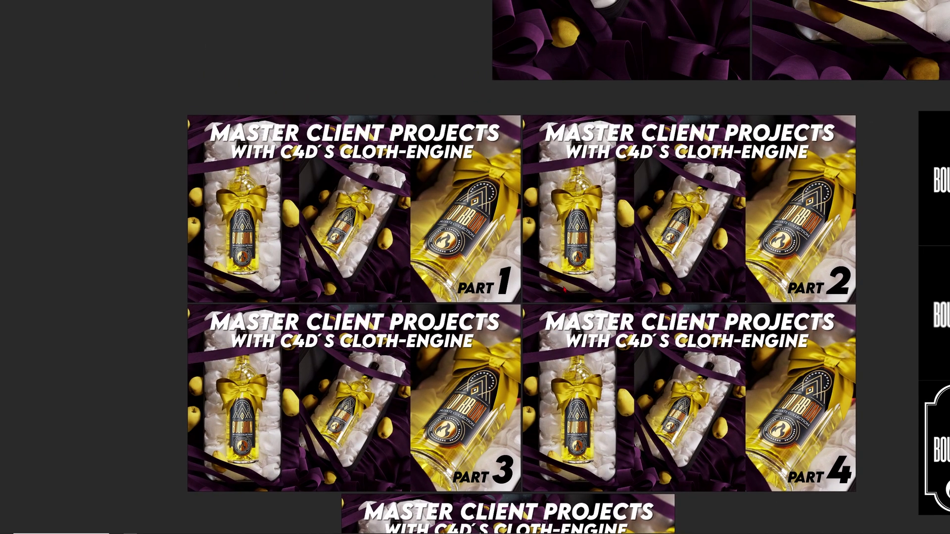
middle_drag(580, 168, 467, 291)
middle_drag(598, 229, 492, 226)
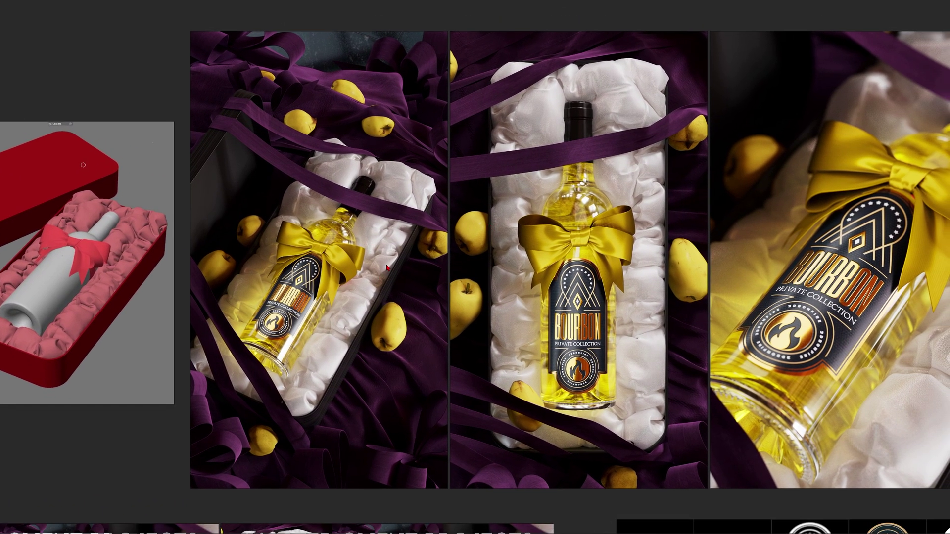
scroll(416, 220, down, 3)
middle_drag(417, 221, 489, 488)
middle_drag(422, 189, 491, 372)
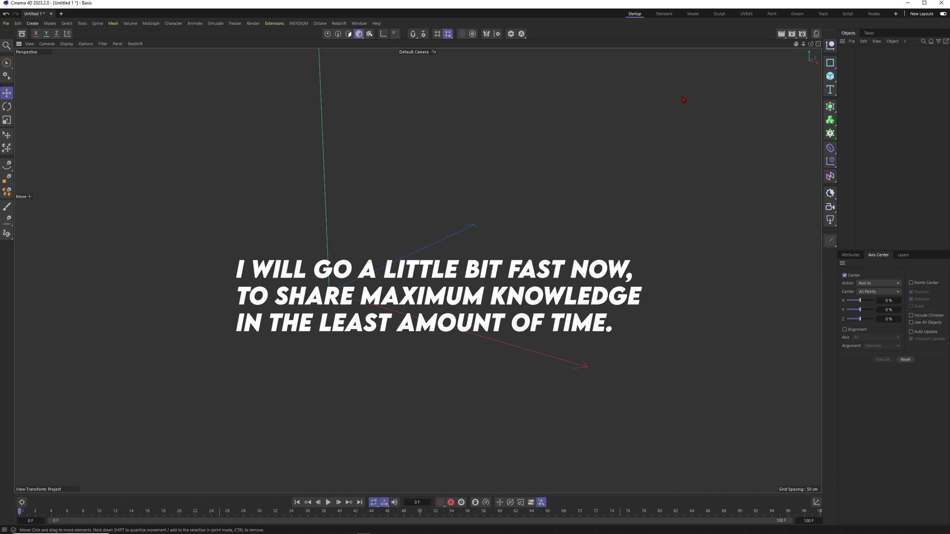
In Cinema 4D, create a rectangle spline and set its plane to XZ
drag(830, 63, 859, 101)
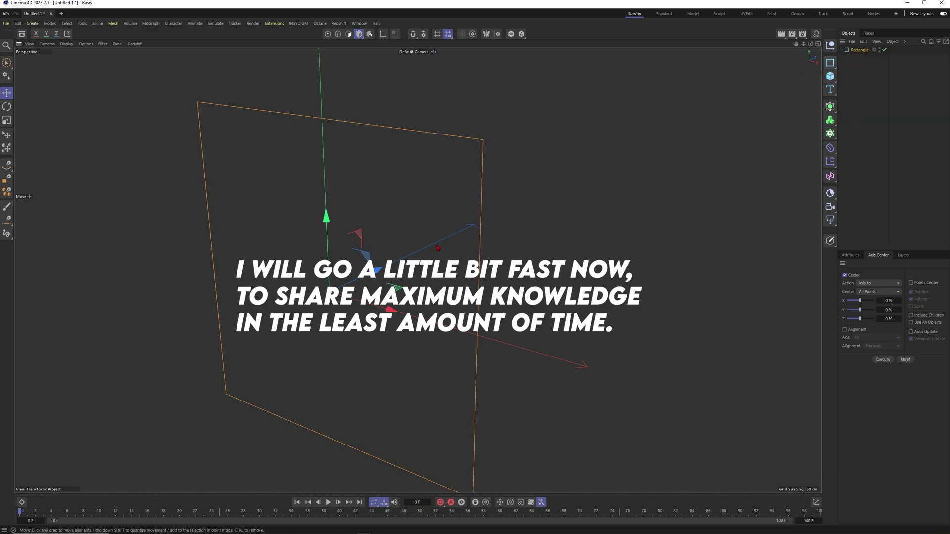
scroll(438, 249, down, 1)
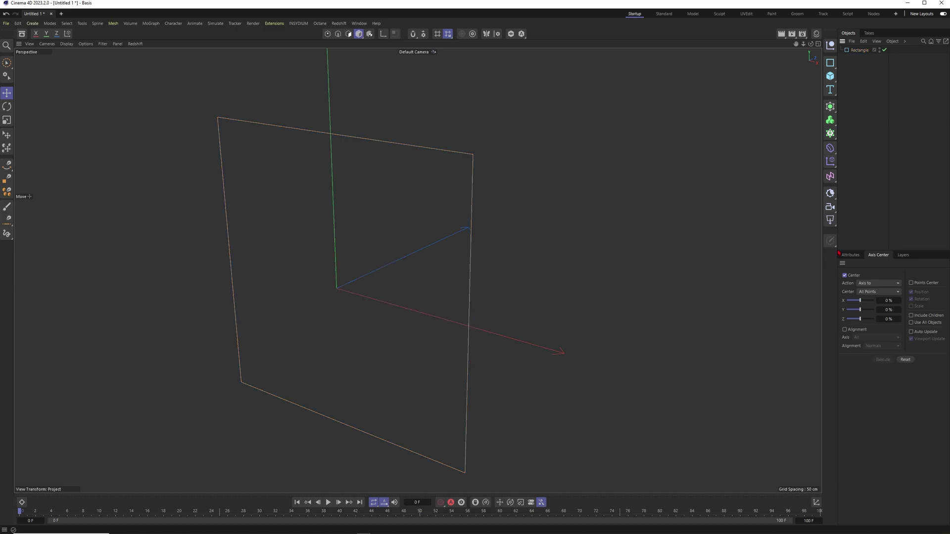
drag(836, 252, 731, 251)
click(757, 51)
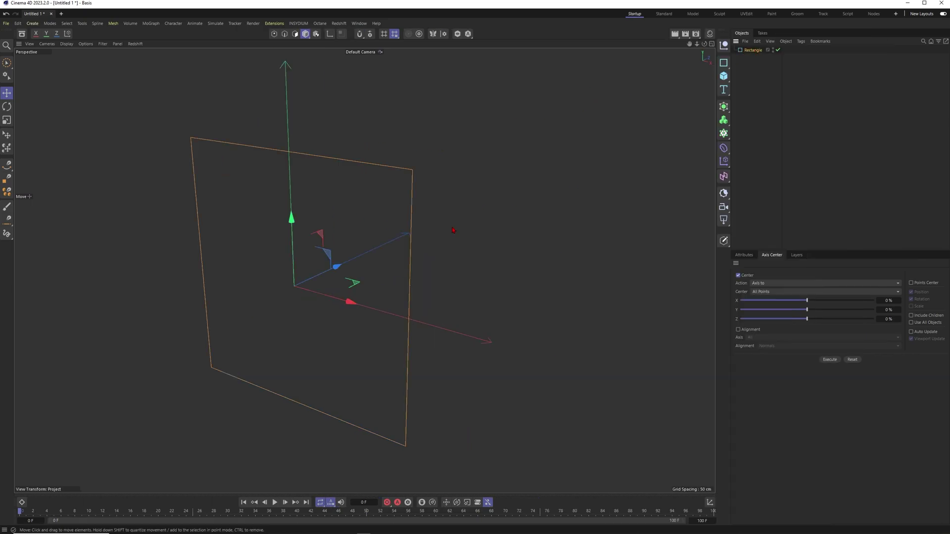
click(744, 255)
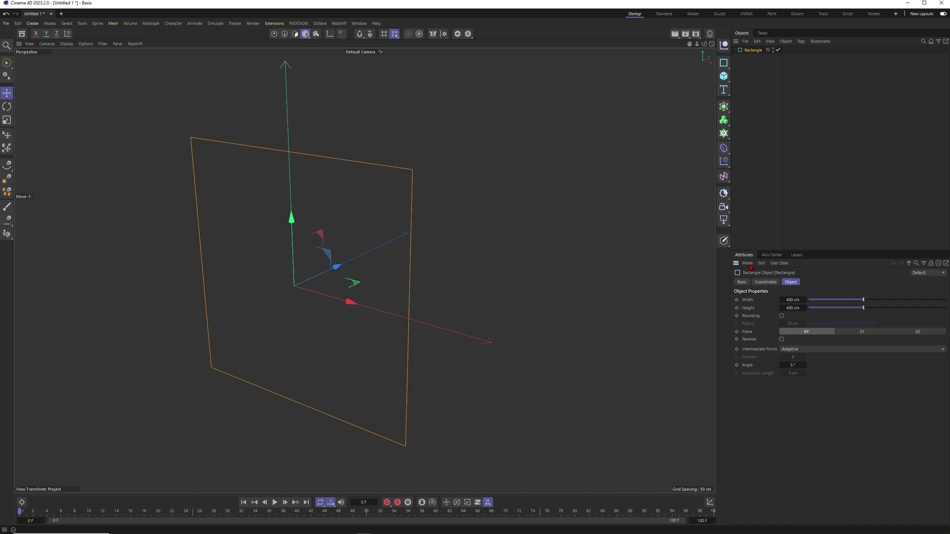
click(862, 332)
click(918, 332)
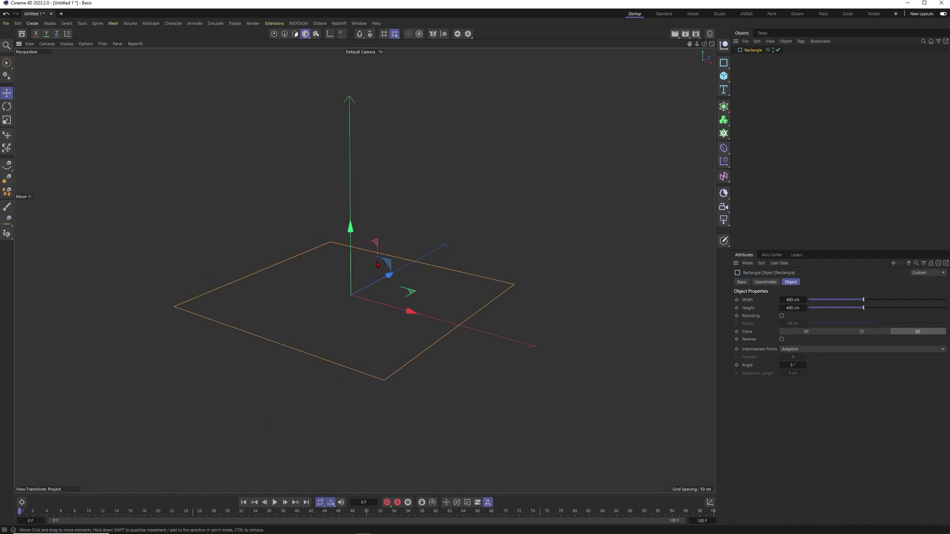
Search the asset library for "bottle", add the Vodka Bottle model to the scene, and display it with Gouraud shading
alt+drag(347, 217, 363, 243)
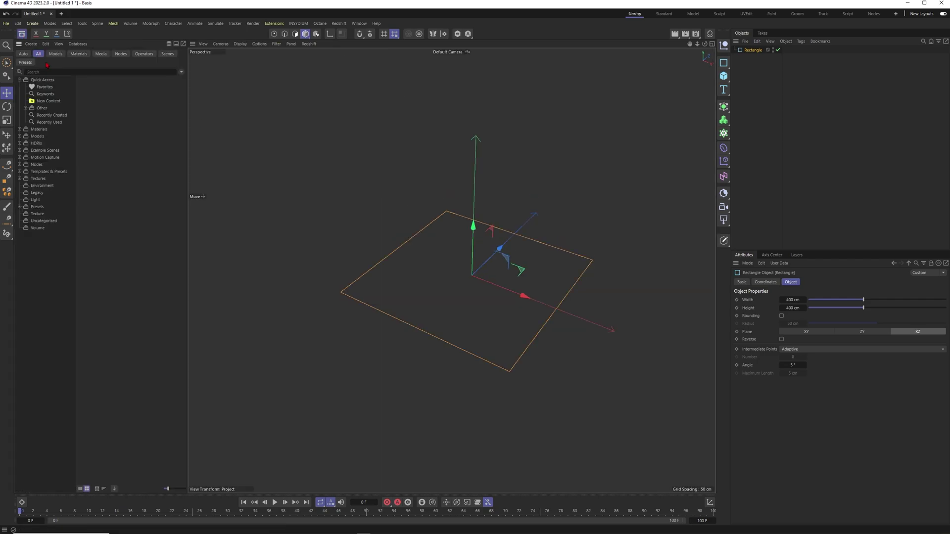
click(22, 33)
text(bottle)
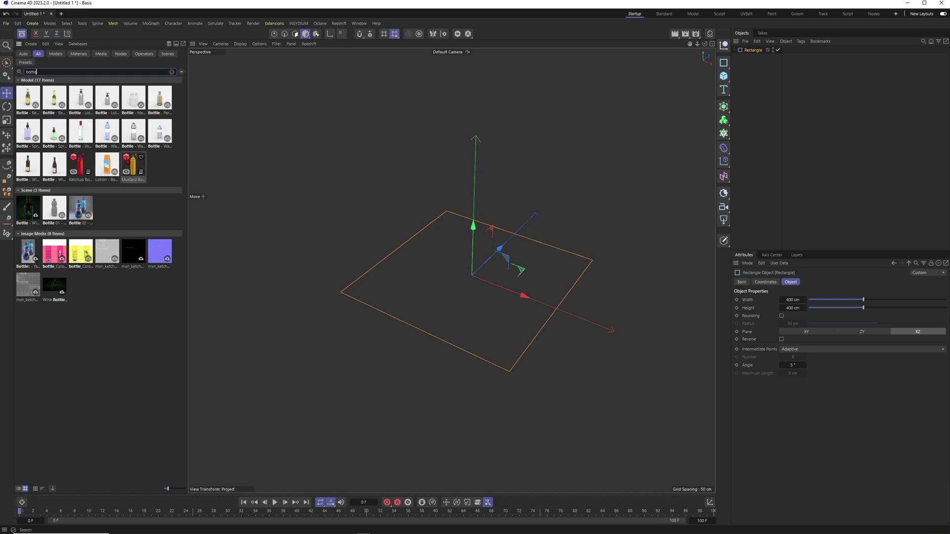
double_click(80, 139)
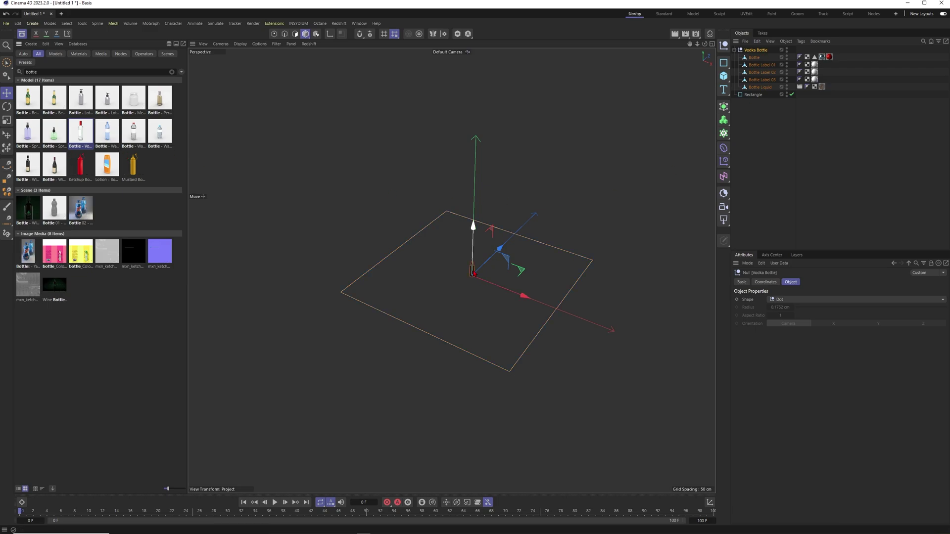
alt+right_drag(473, 273, 653, 237)
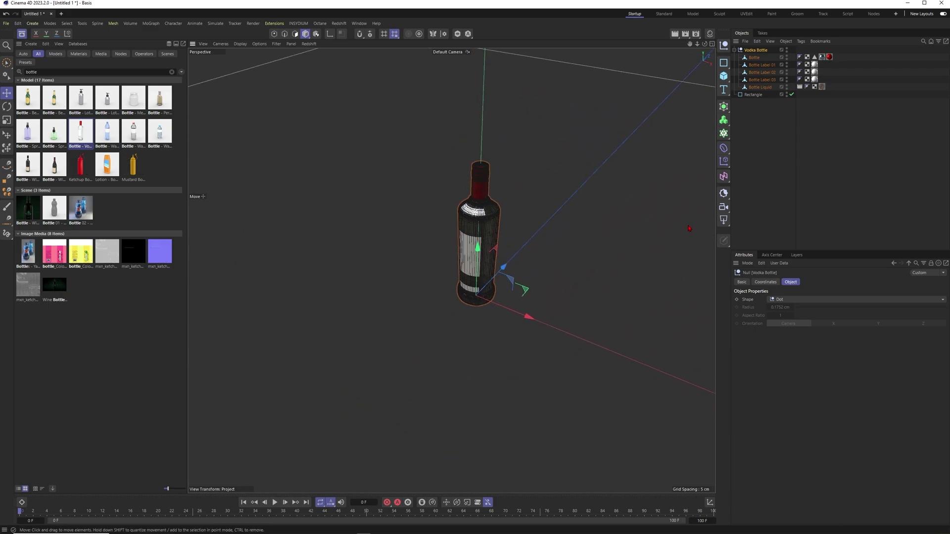
key(n)
key(a)
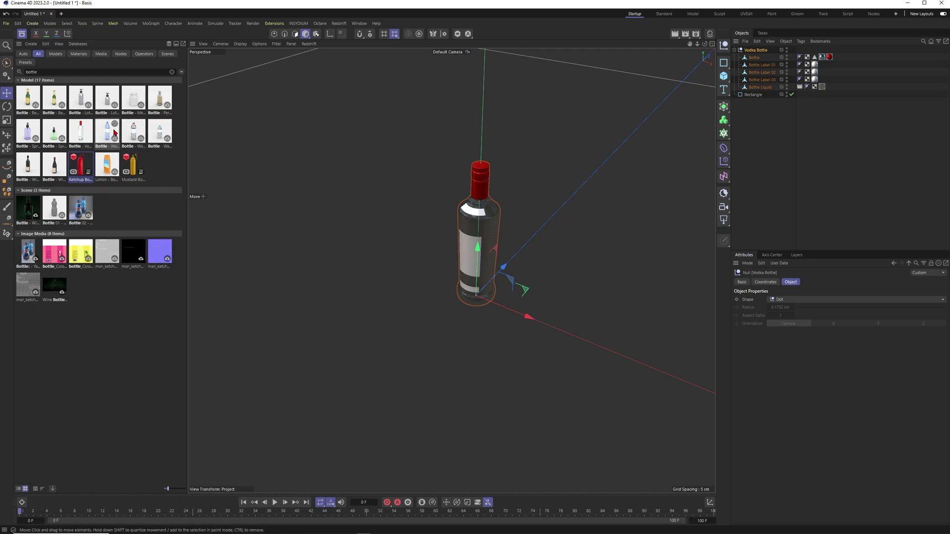
double_click(130, 104)
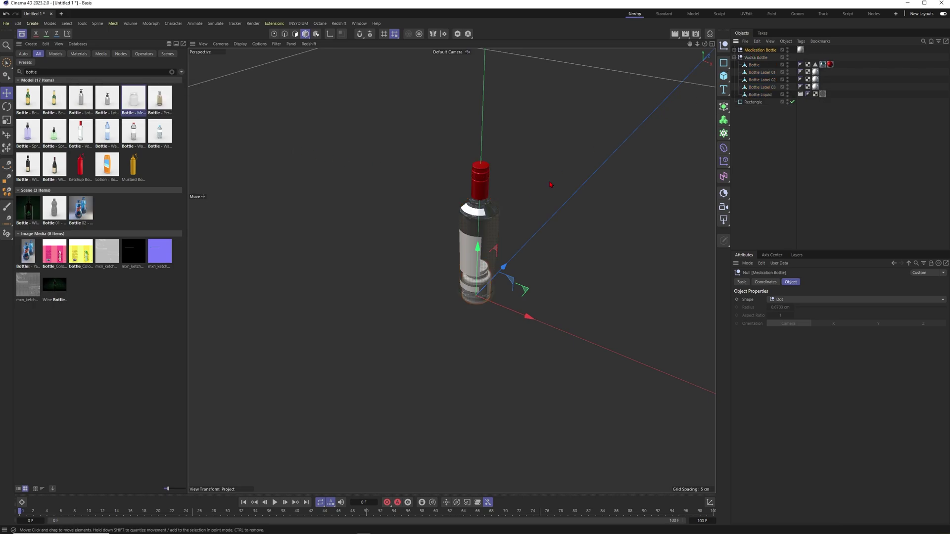
scroll(478, 264, up, 5)
alt+drag(478, 265, 496, 277)
scroll(496, 278, down, 5)
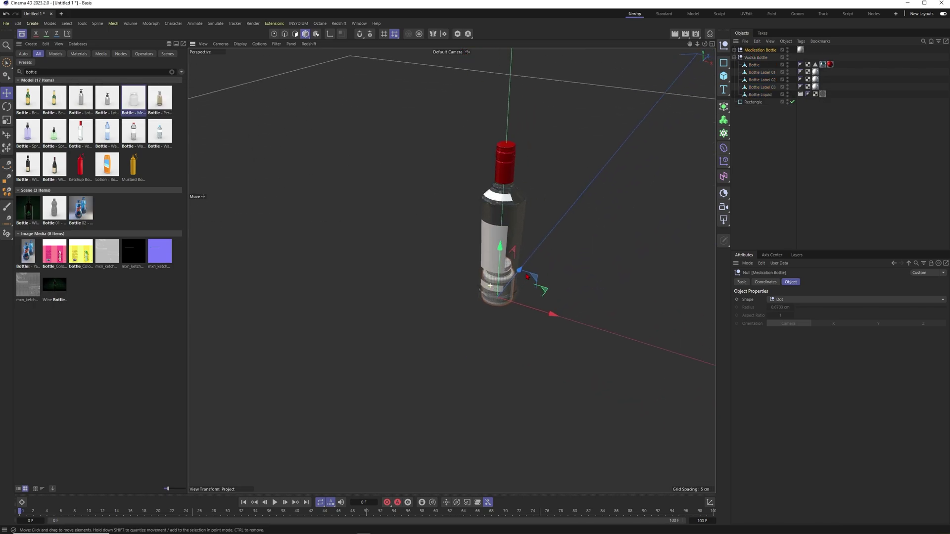
scroll(496, 279, up, 4)
drag(553, 321, 641, 348)
alt+middle_drag(589, 309, 545, 282)
scroll(545, 282, up, 5)
mouse_move(527, 240)
alt+mouse_down()
mouse_move(450, 270)
mouse_move(484, 225)
mouse_move(505, 224)
mouse_move(515, 243)
mouse_move(480, 242)
mouse_move(513, 243)
alt+mouse_up()
scroll(512, 244, down, 5)
scroll(512, 244, down, 2)
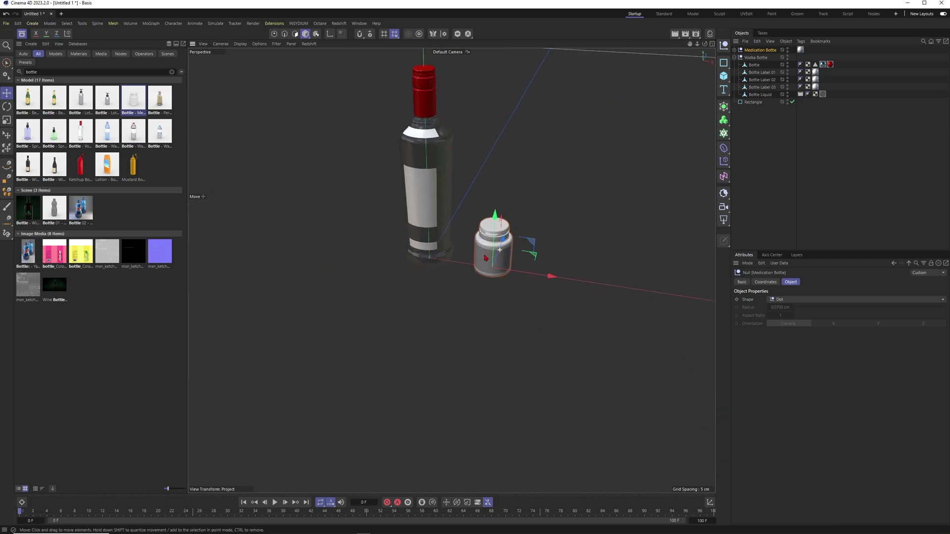
key(Delete)
Collapse the Vodka Bottle group, close the asset library, and rotate the bottle so it lies flat along the Z axis
click(753, 50)
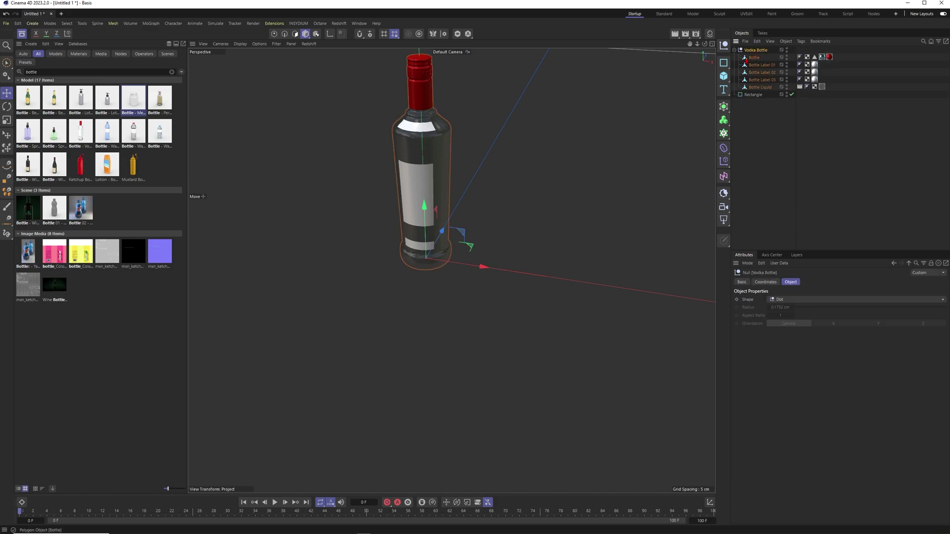
click(735, 50)
scroll(475, 173, down, 4)
click(22, 34)
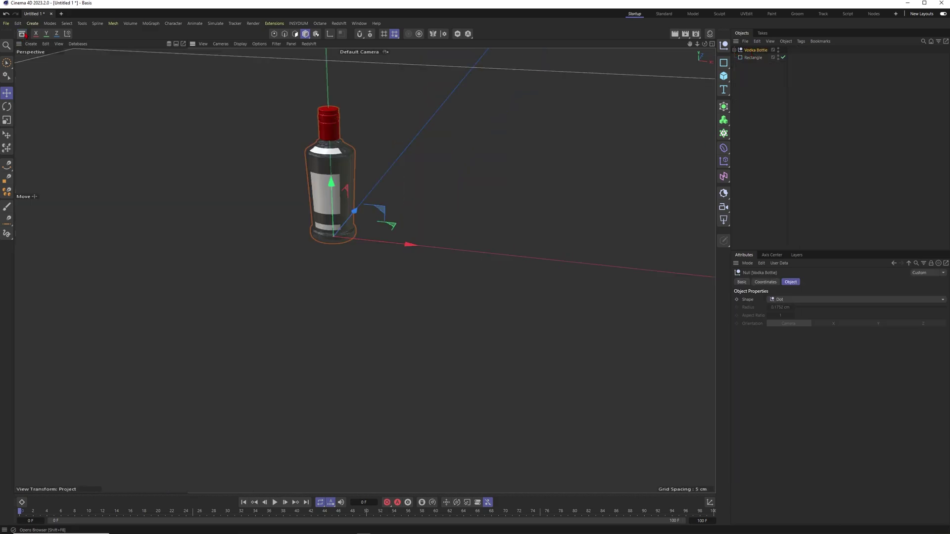
scroll(347, 178, up, 3)
key(r)
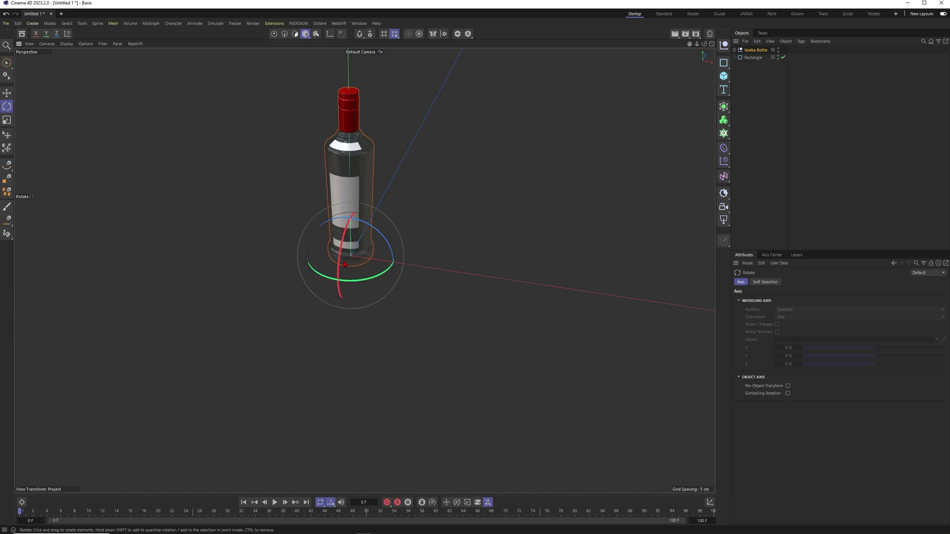
mouse_move(341, 238)
mouse_down()
mouse_move(346, 250)
mouse_move(368, 239)
mouse_move(324, 205)
mouse_move(346, 220)
mouse_up()
key(space)
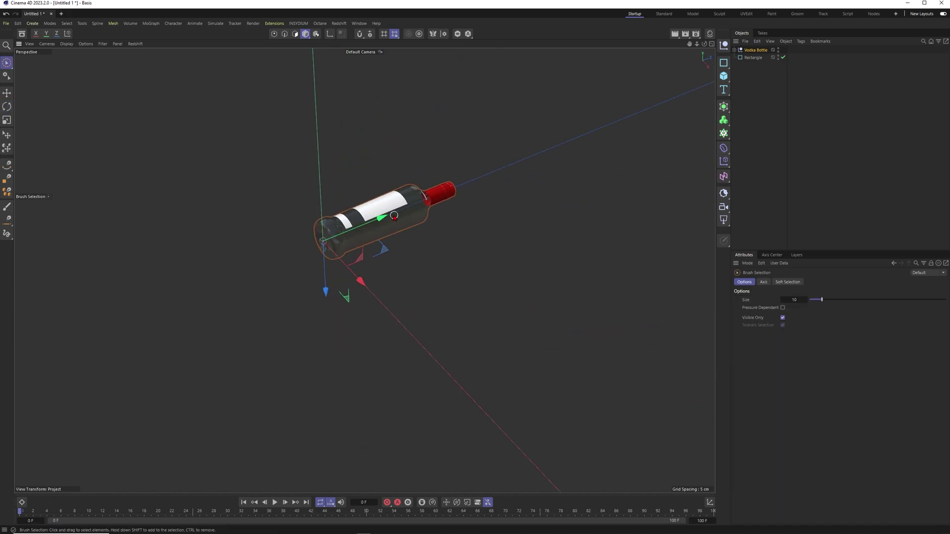
Set the rectangle spline's width and height to 20 cm
scroll(376, 224, down, 4)
click(753, 57)
alt+drag(277, 163, 339, 169)
alt+middle_drag(339, 169, 433, 252)
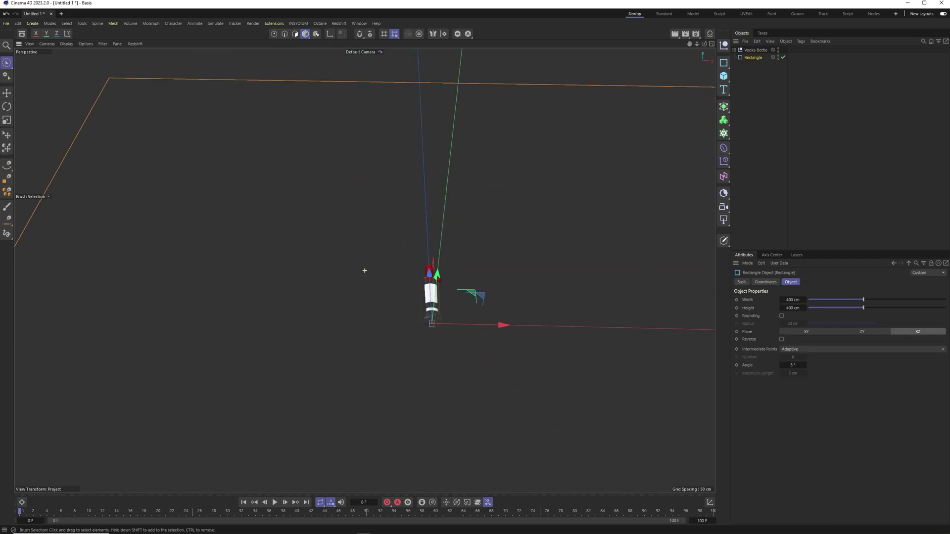
alt+right_drag(433, 253, 422, 266)
double_click(790, 299)
double_click(787, 307)
text(20)
key(Return)
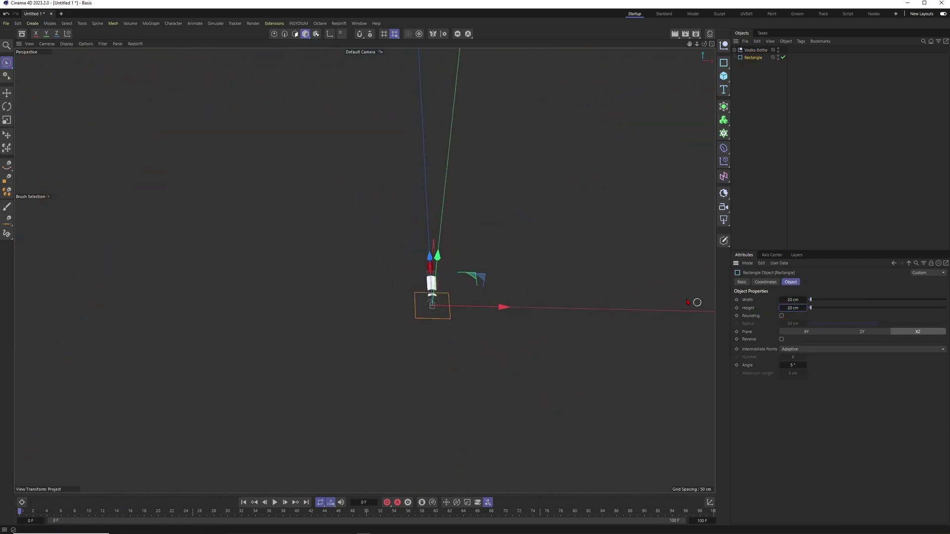
Switch to the top view and convert the rectangle into an editable spline
scroll(431, 287, up, 5)
alt+drag(431, 287, 443, 300)
key(F2)
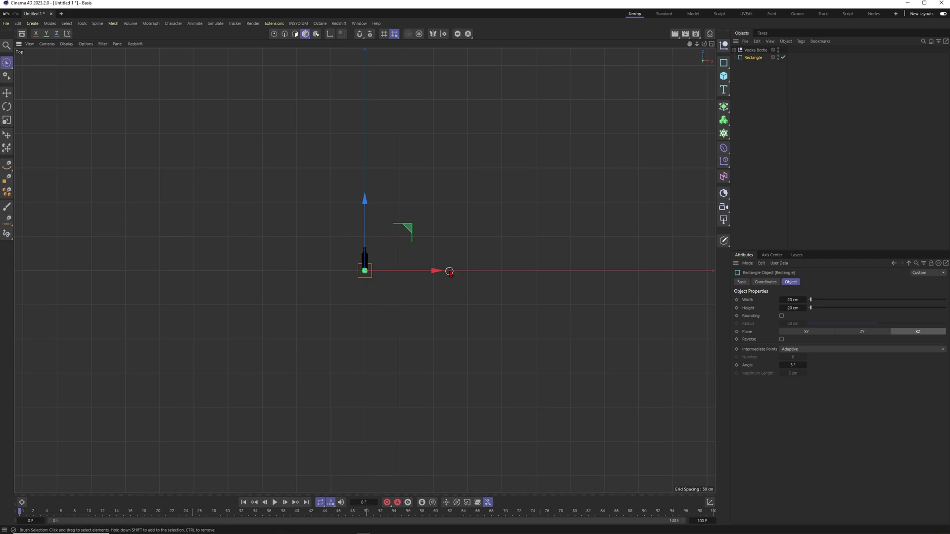
key(o)
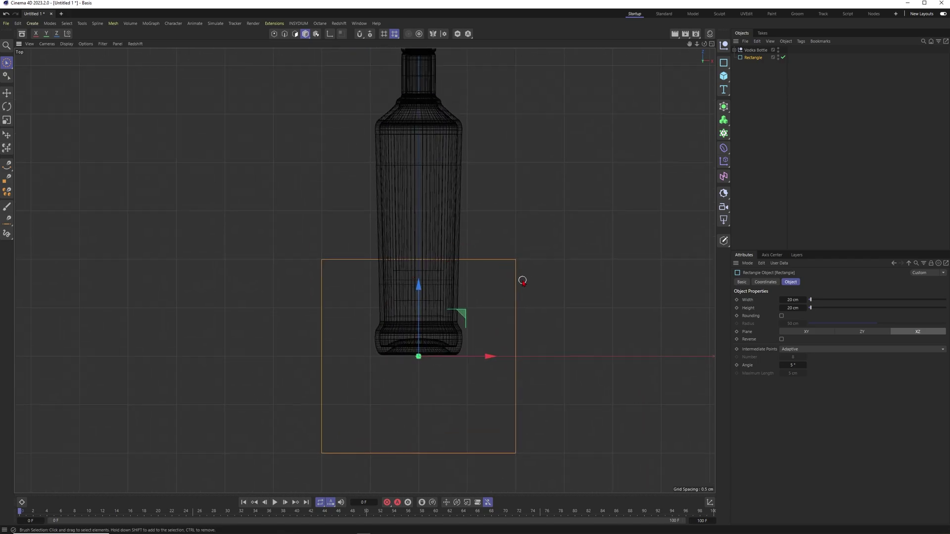
key(c)
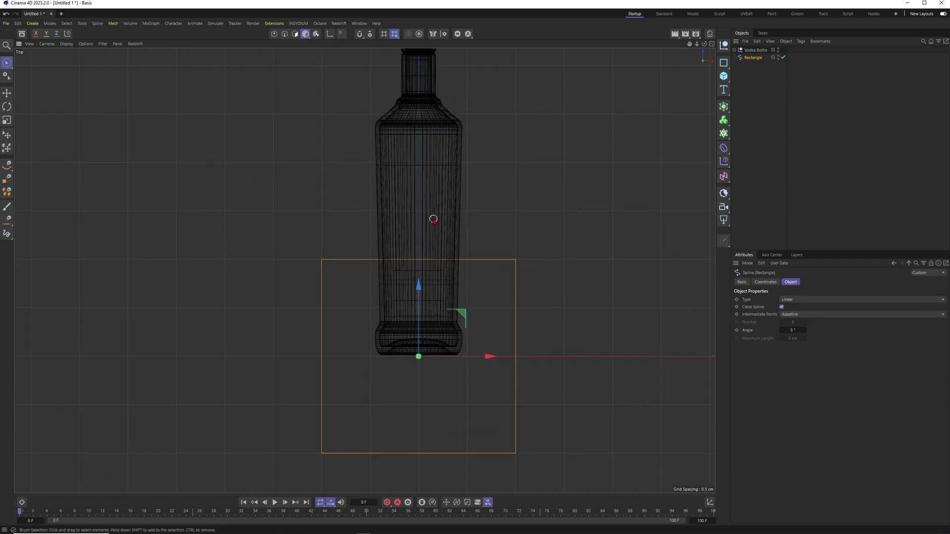
In point mode, box-select the rectangle's two upper points and move them along Z to just beyond the bottle's cap
scroll(431, 218, down, 3)
click(7, 62)
click(275, 34)
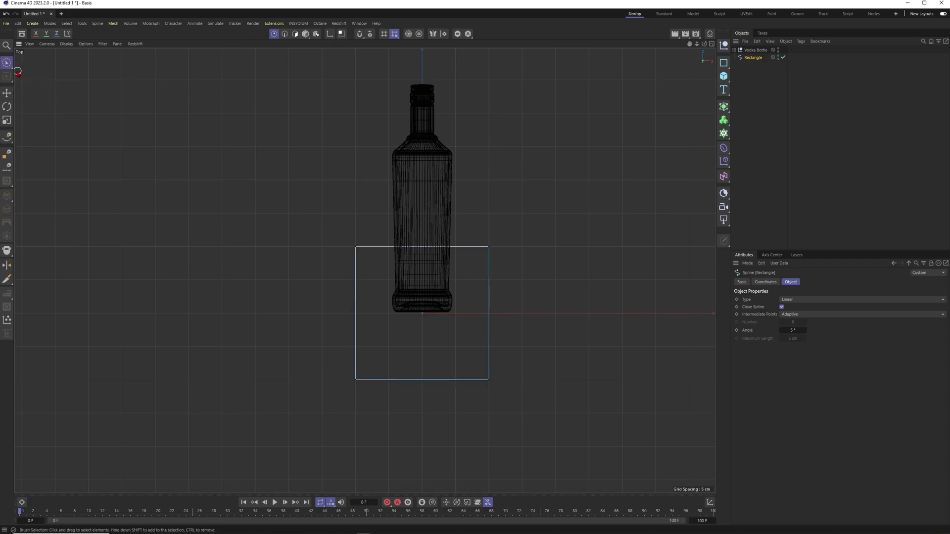
click(8, 64)
click(41, 88)
drag(281, 202, 551, 282)
alt+middle_drag(422, 189, 444, 231)
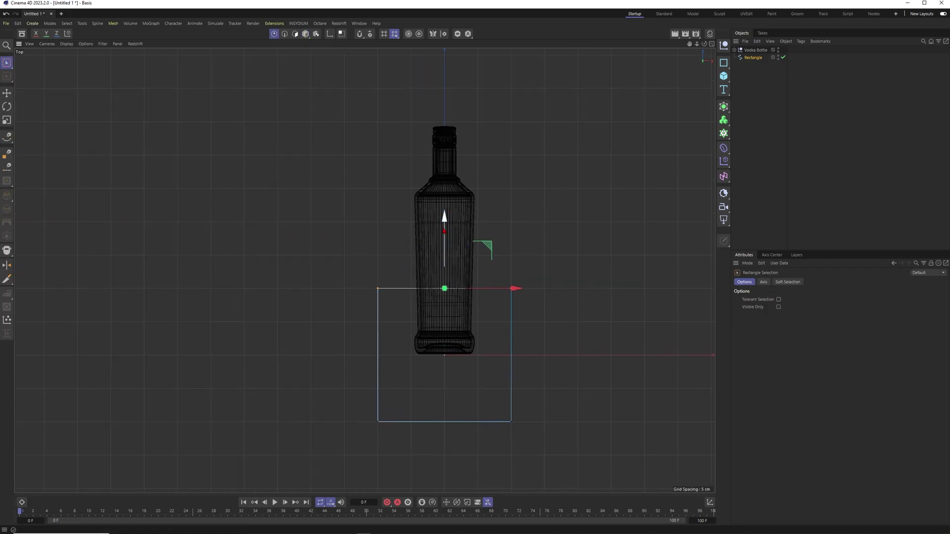
drag(445, 231, 444, 31)
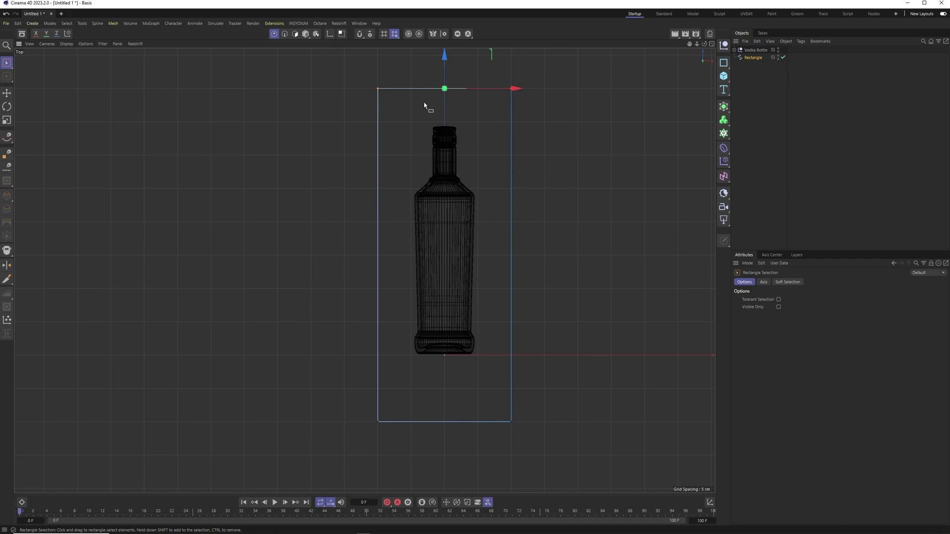
Move the rectangle's two lower points slightly closer to the bottle's base and scale all its points slightly narrower along X
drag(340, 454, 566, 403)
drag(449, 364, 451, 343)
drag(350, 80, 555, 439)
key(t)
mouse_move(522, 253)
mouse_down()
mouse_move(503, 253)
mouse_move(519, 257)
mouse_up()
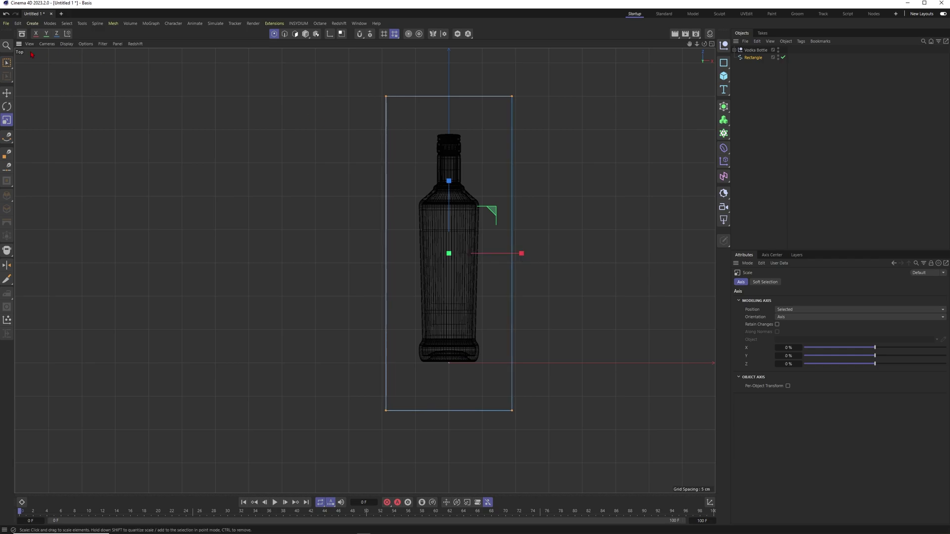
key(9)
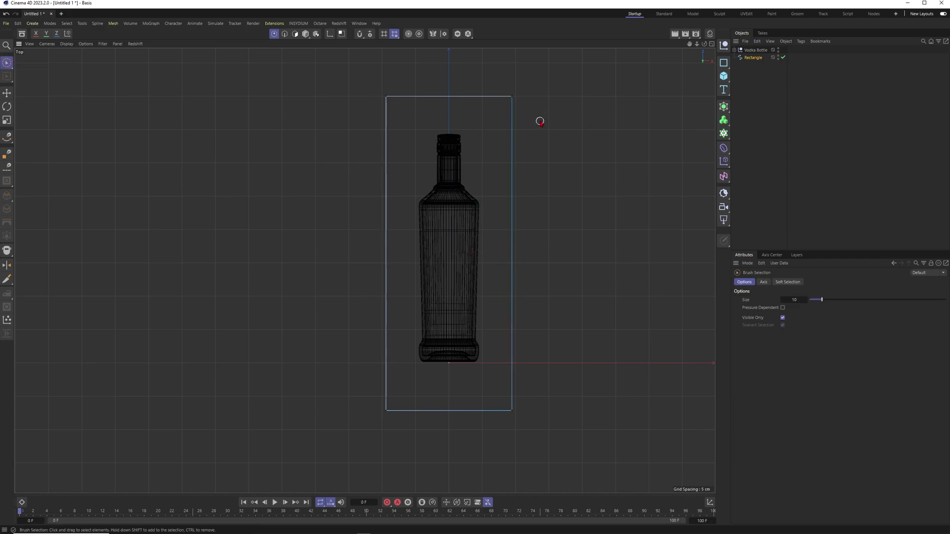
click(754, 58)
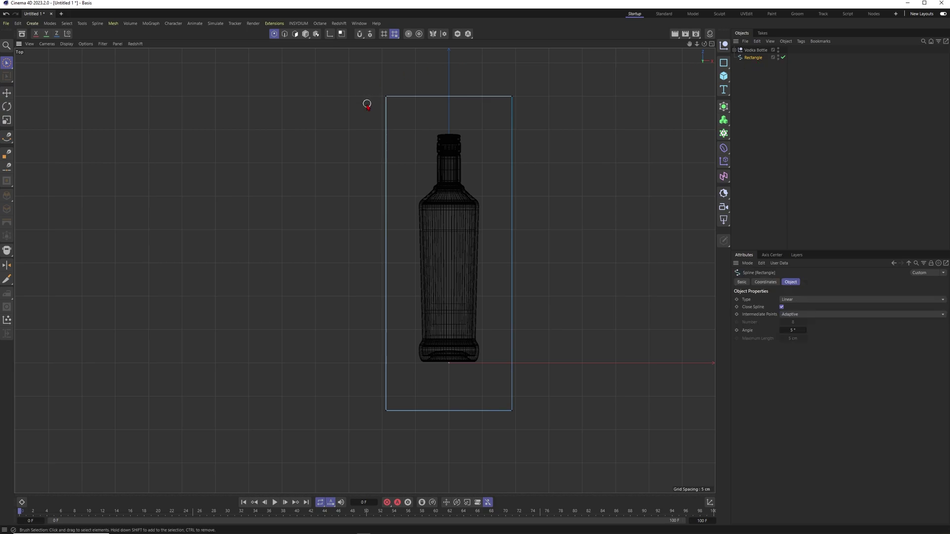
Select all of the rectangle spline's points and chamfer its corners with a radius of about 2.4 cm
key(ctrl+a)
right_click(493, 126)
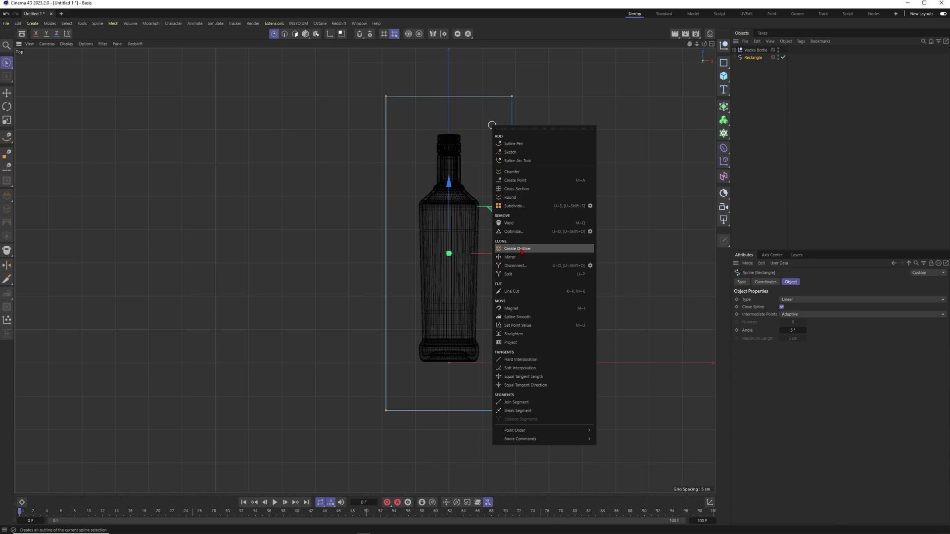
click(512, 171)
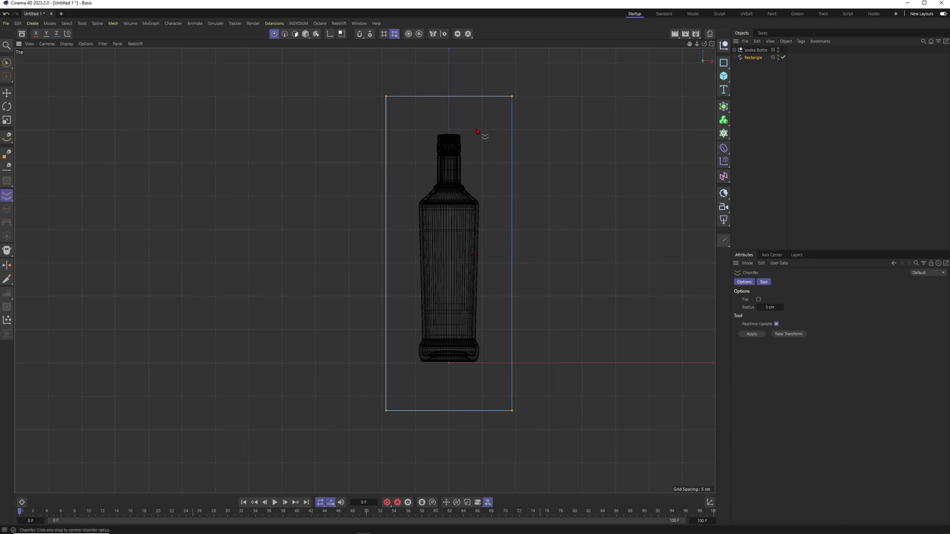
drag(477, 131, 566, 127)
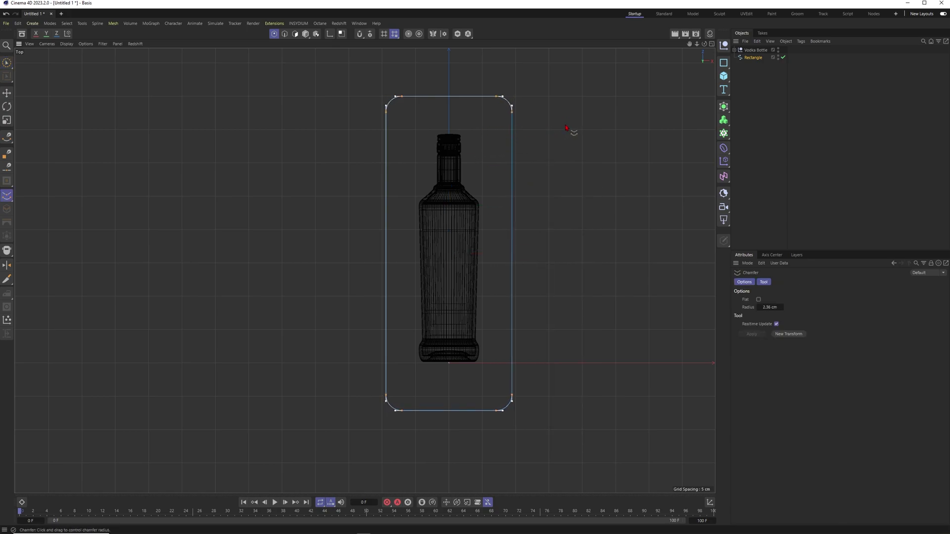
click(7, 63)
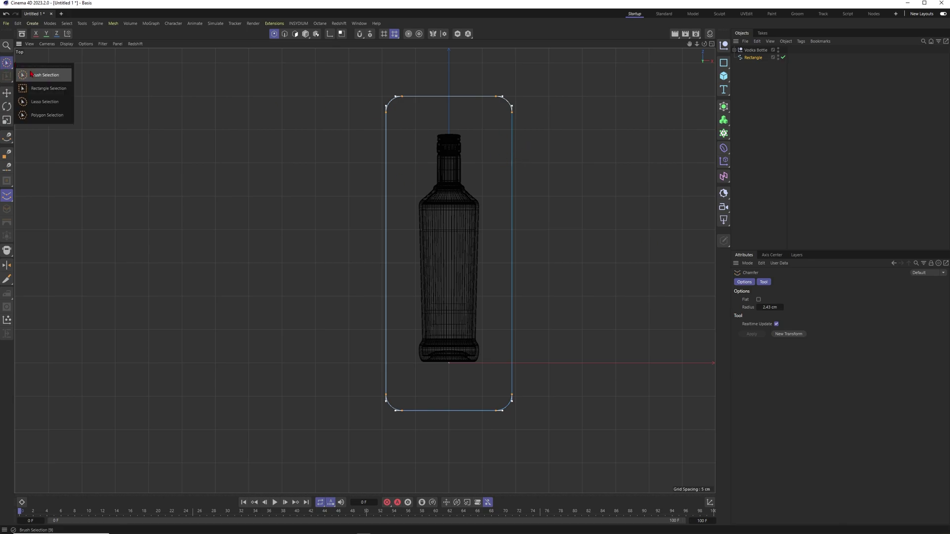
click(39, 72)
Return to the perspective view and add an Extrude generator with the rectangle spline as its child
key(F1)
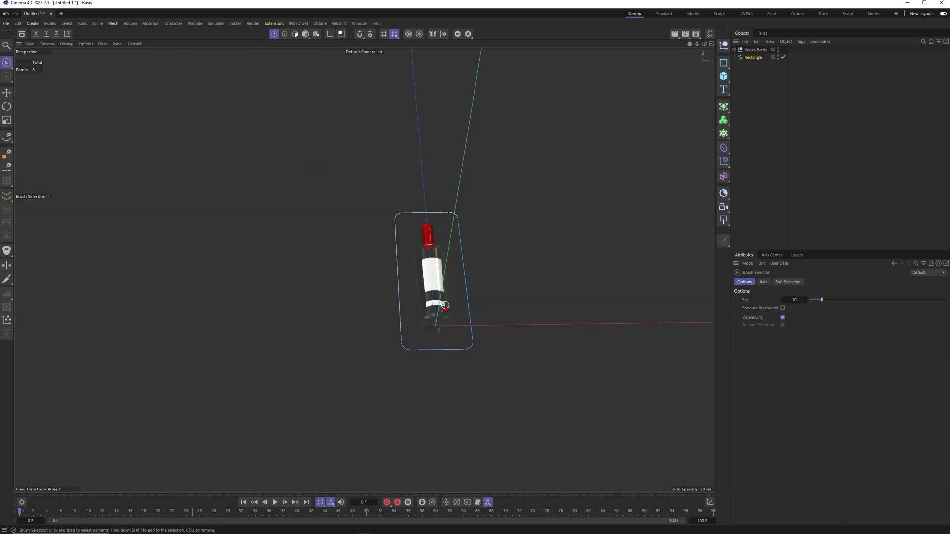
alt+drag(446, 306, 365, 269)
alt+right_drag(365, 269, 418, 296)
click(796, 117)
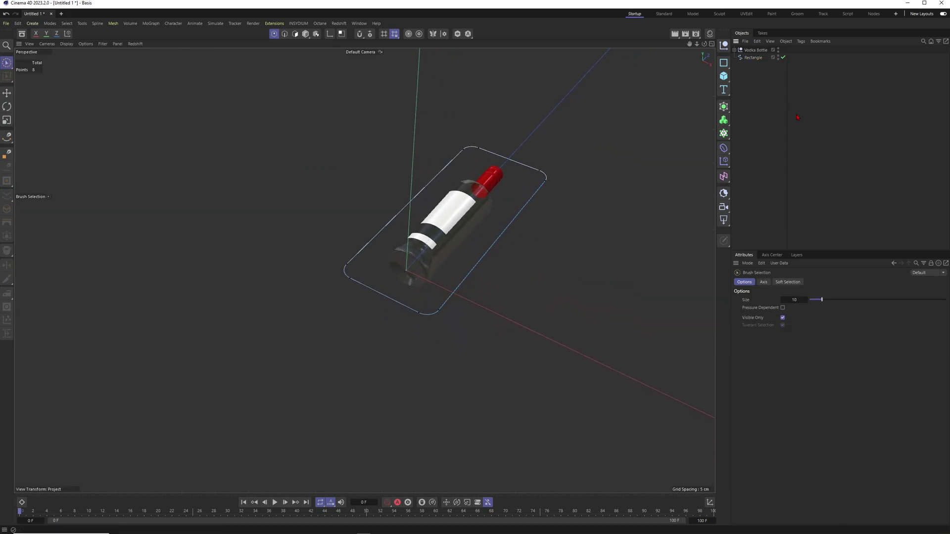
click(754, 57)
click(724, 120)
click(757, 135)
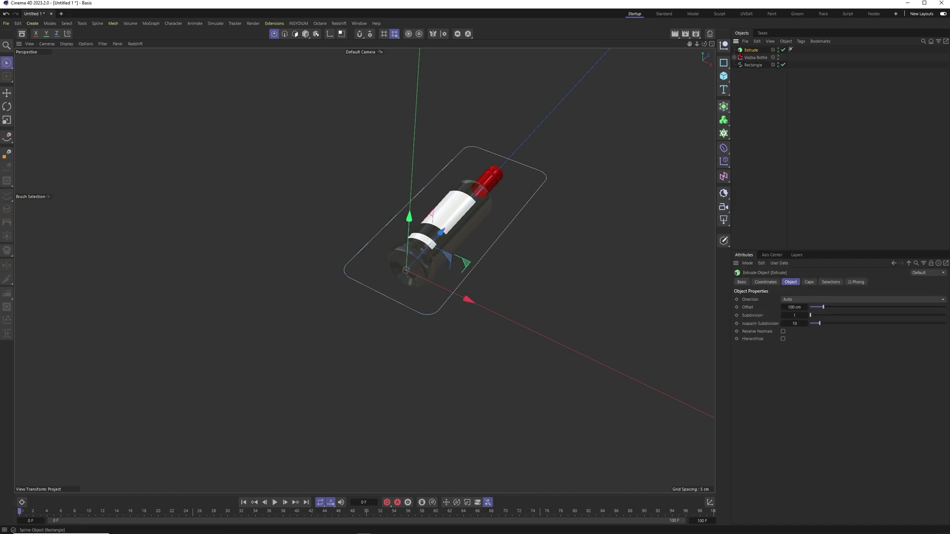
drag(753, 64, 752, 50)
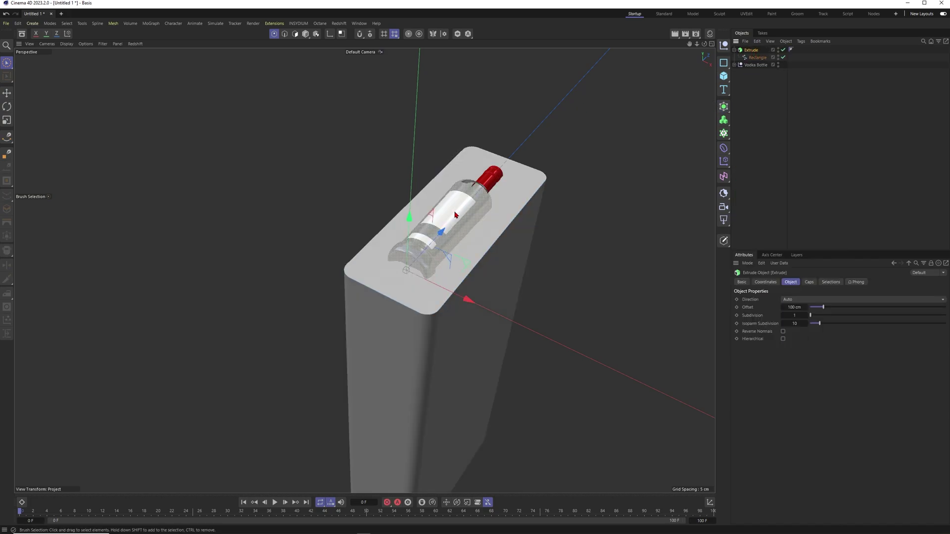
Set the Extrude generator's offset to 10 cm
alt+drag(456, 215, 420, 181)
alt+right_drag(421, 180, 379, 190)
alt+drag(379, 190, 386, 209)
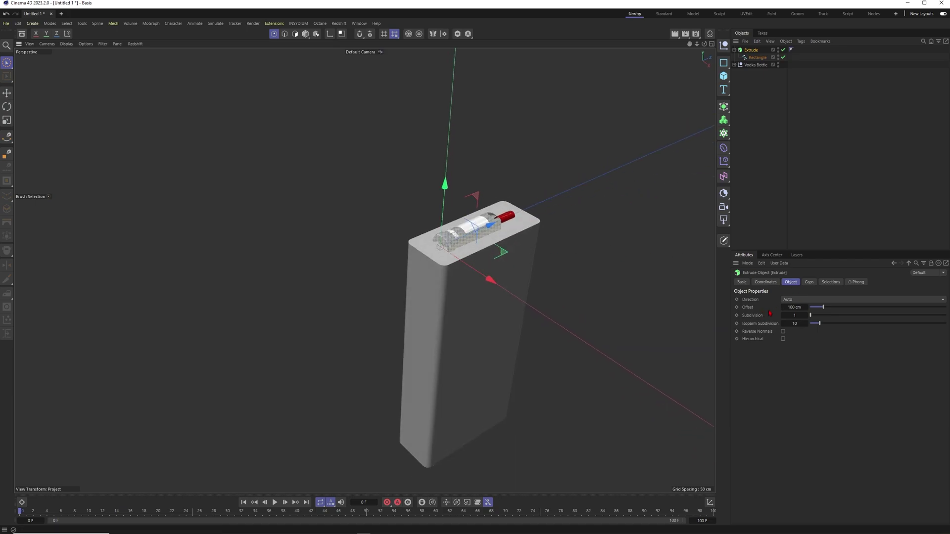
double_click(795, 307)
text(10)
key(Return)
scroll(458, 259, up, 5)
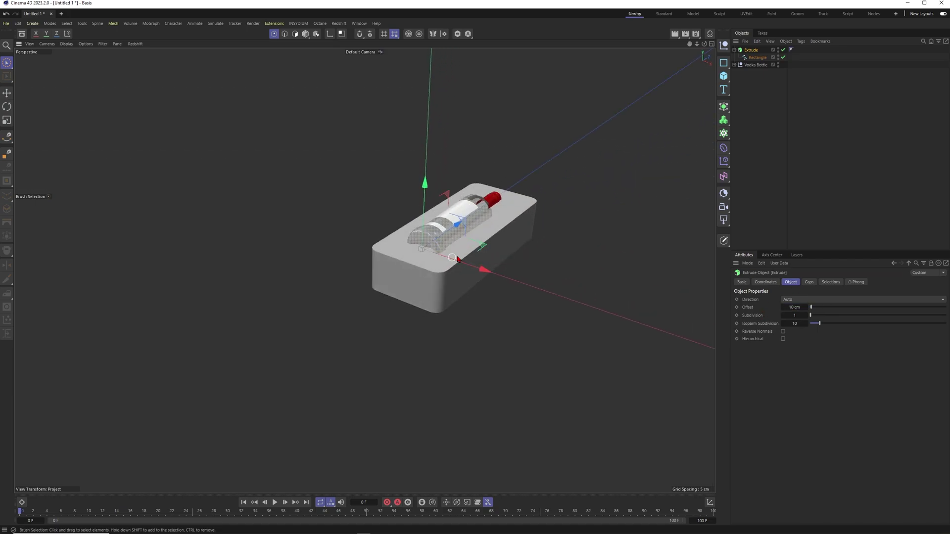
scroll(458, 260, up, 3)
alt+drag(508, 231, 532, 213)
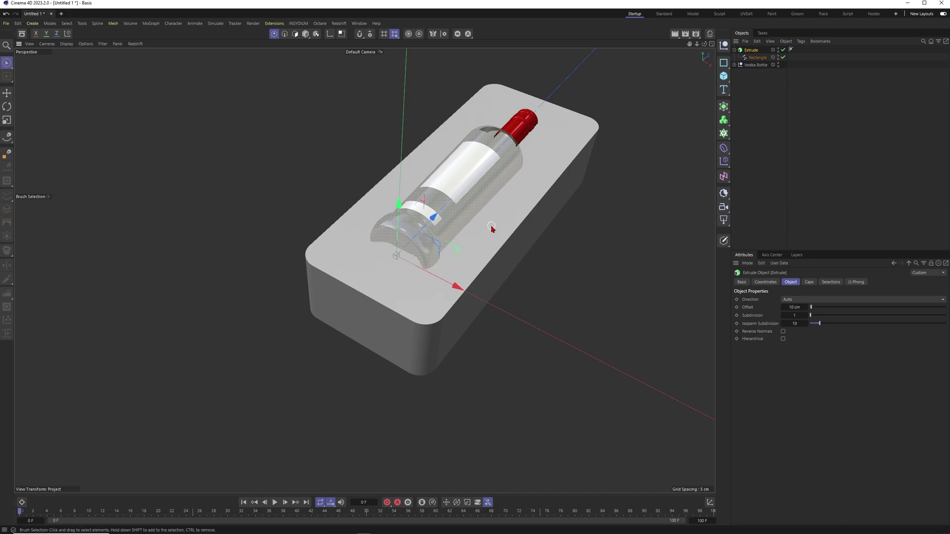
Convert the extruded box to an editable object and delete its top polygon to open it
key(c)
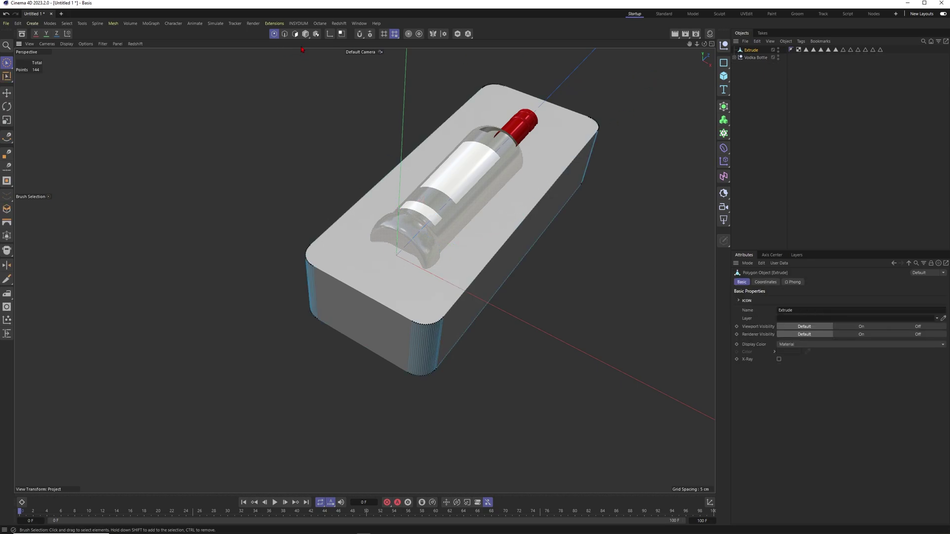
click(305, 34)
click(295, 34)
click(488, 196)
key(Delete)
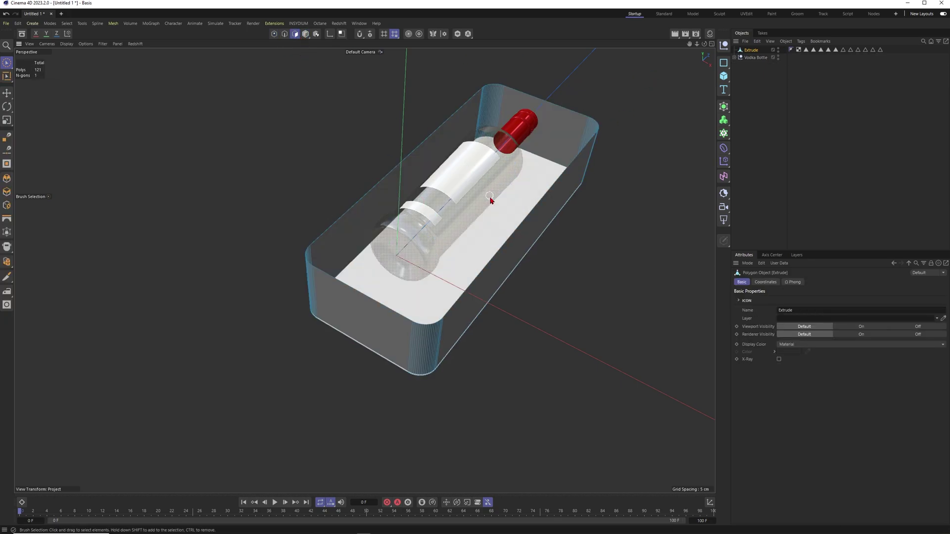
Extrude the open box's polygons by about -0.46 cm with Create Caps enabled to give its walls thickness
alt+drag(477, 200, 623, 144)
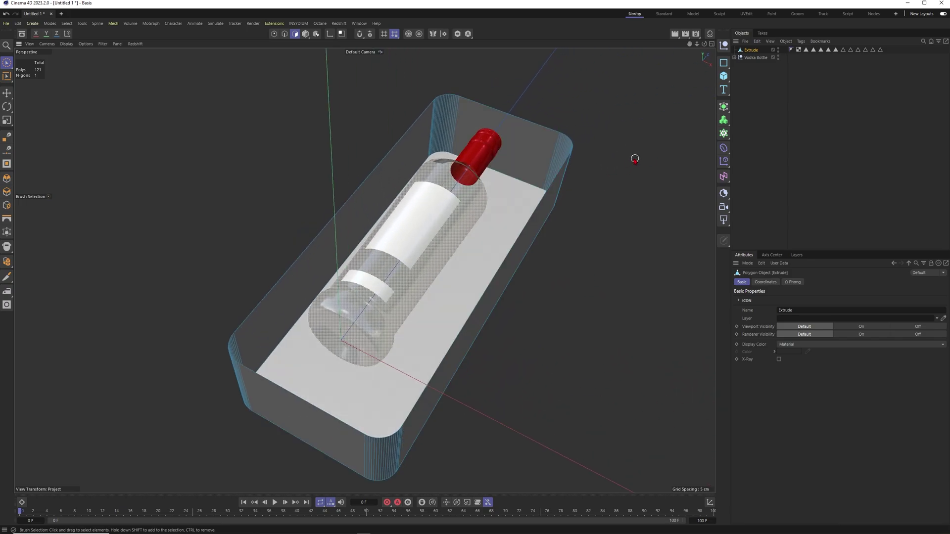
key(d)
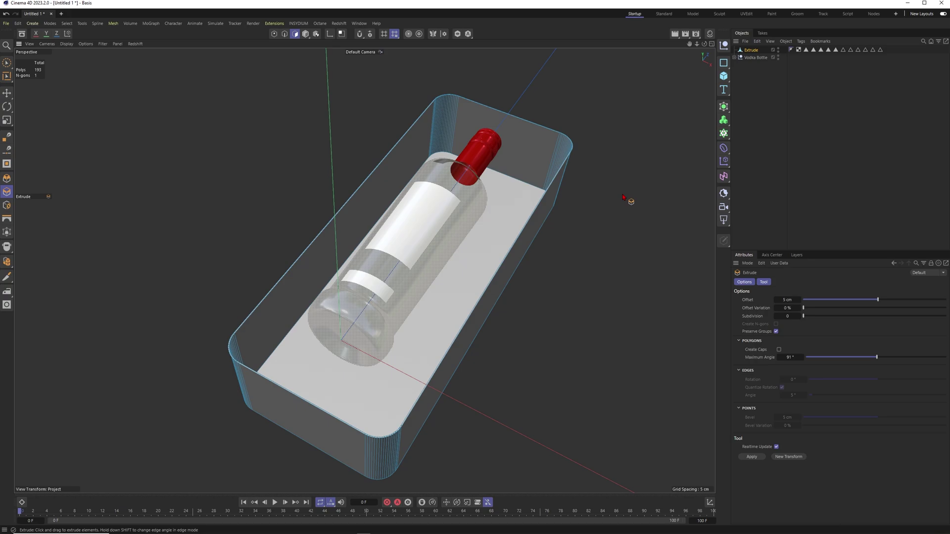
drag(623, 197, 610, 201)
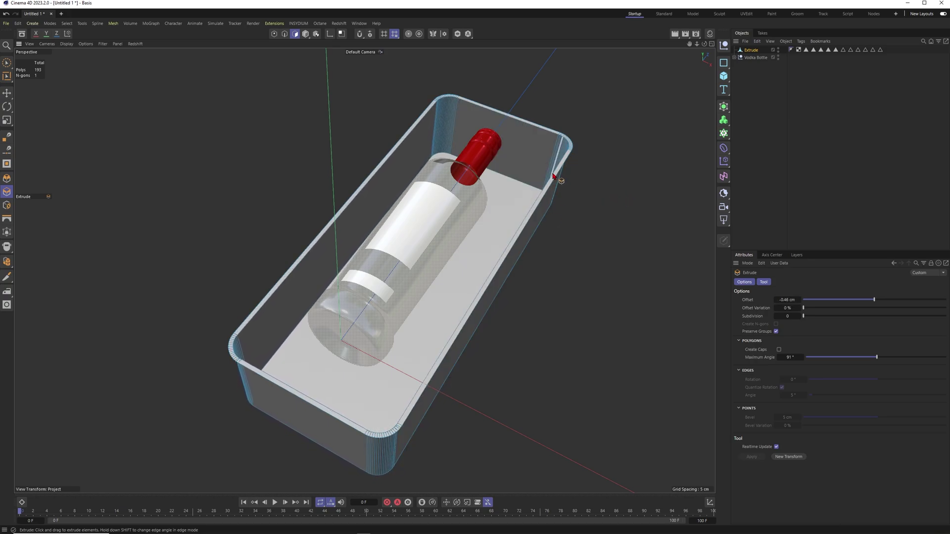
click(779, 350)
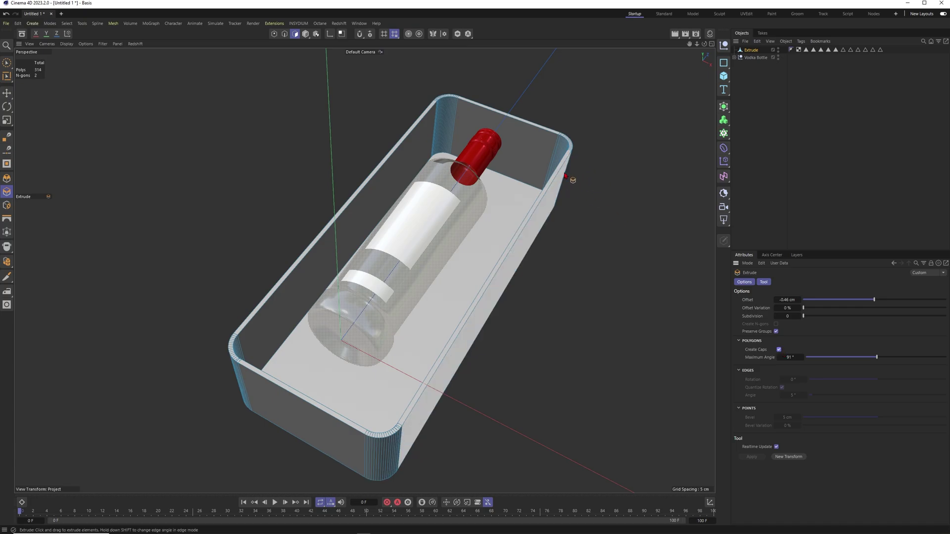
alt+drag(467, 379, 471, 324)
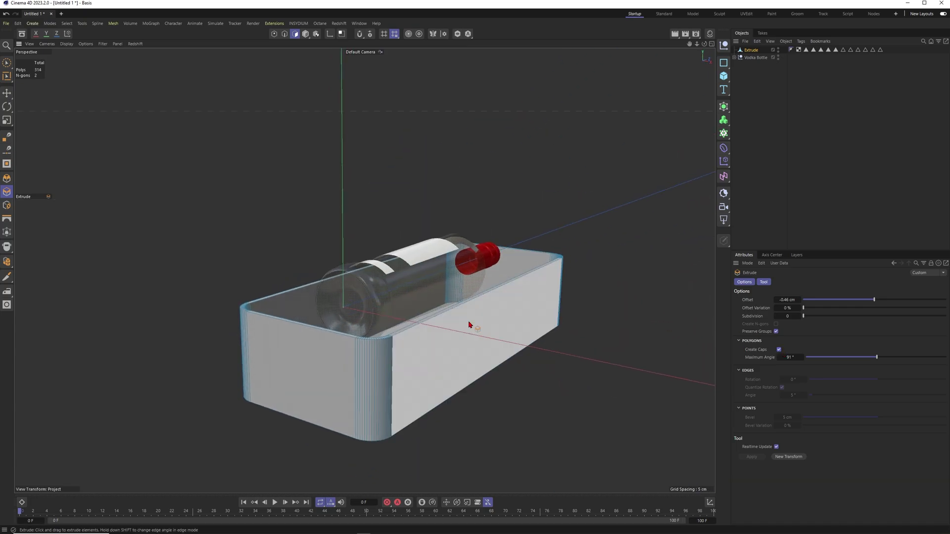
click(780, 350)
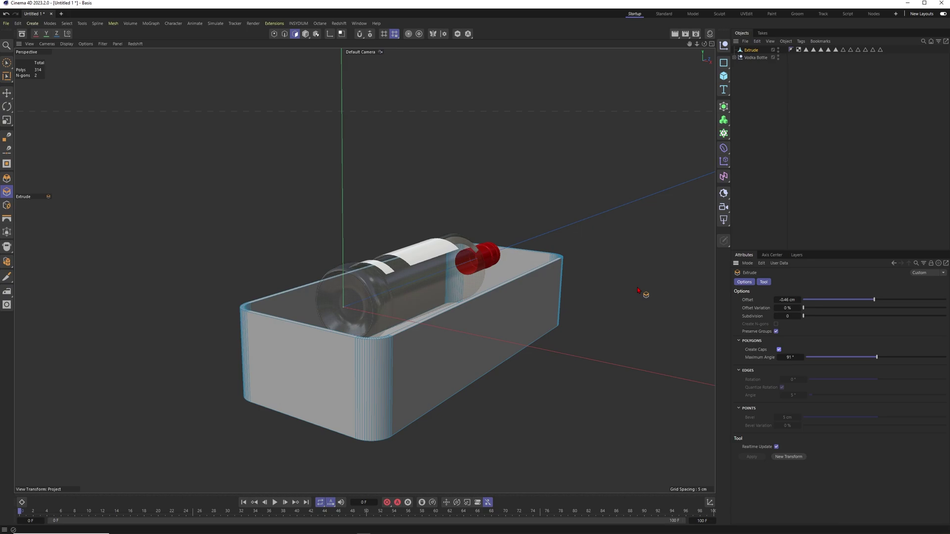
alt+drag(647, 292, 500, 342)
click(10, 68)
alt+drag(439, 193, 380, 183)
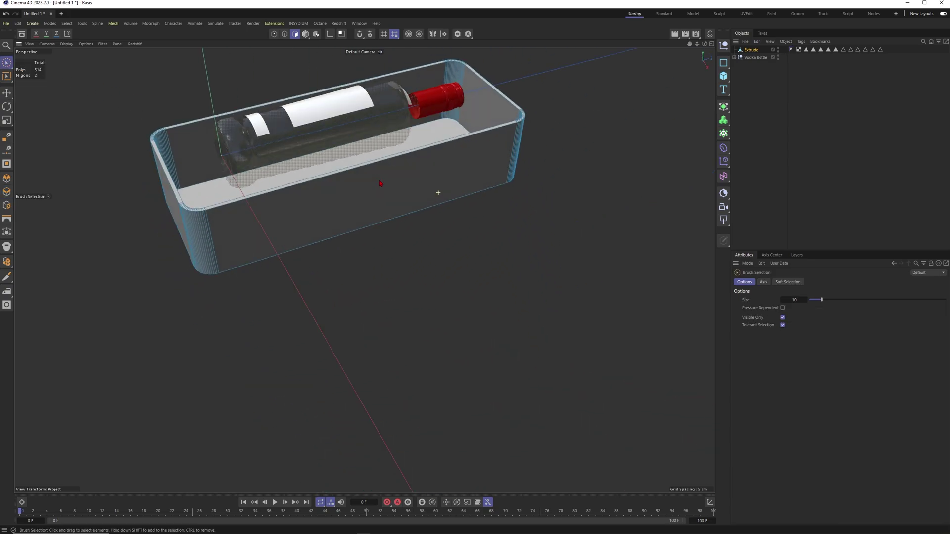
mouse_move(420, 239)
alt+mouse_down()
mouse_move(465, 253)
mouse_move(450, 245)
mouse_move(436, 187)
mouse_move(328, 232)
alt+mouse_up()
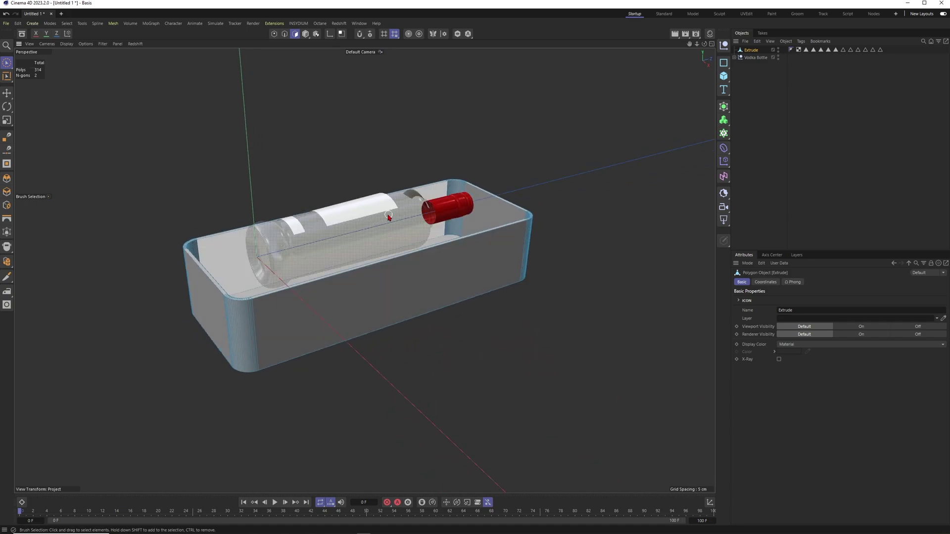
Hide the vodka bottle and turn off the World Axis display in the viewport
alt+drag(389, 217, 407, 242)
click(760, 75)
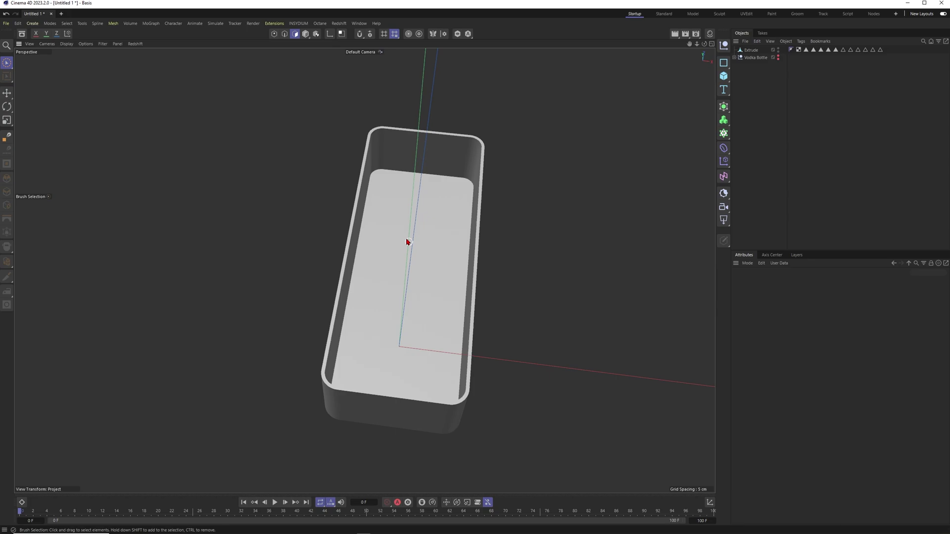
click(118, 44)
mouse_move(103, 44)
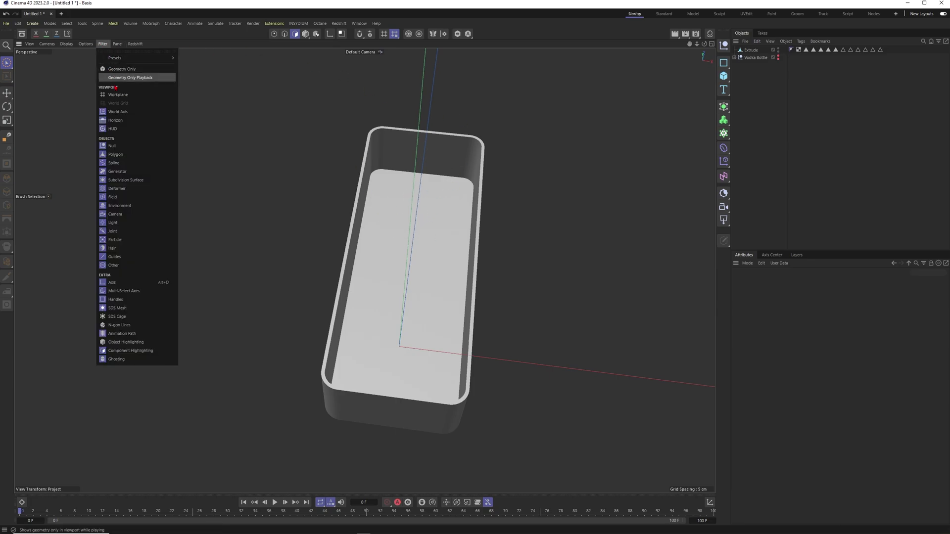
click(121, 112)
alt+drag(409, 216, 454, 223)
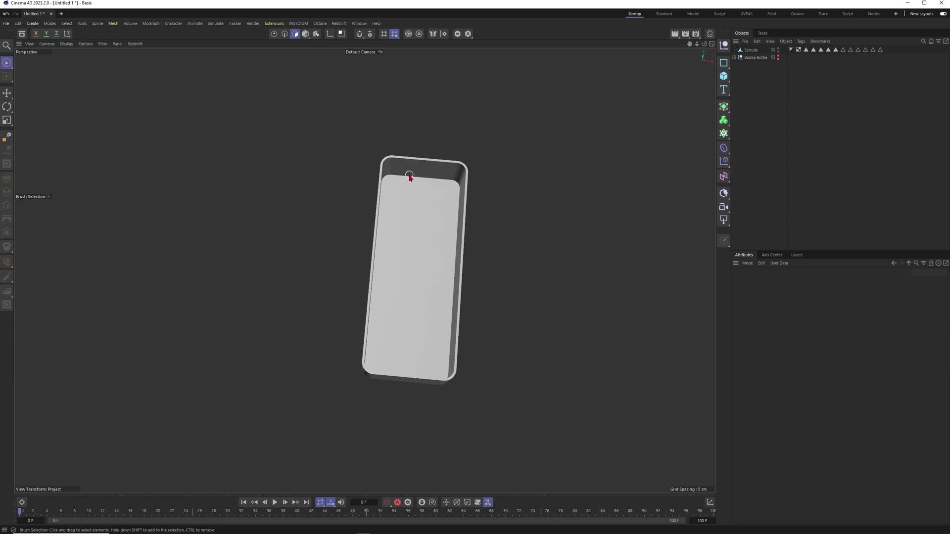
Add a cube measuring 10 cm in X, Y and Z
click(723, 76)
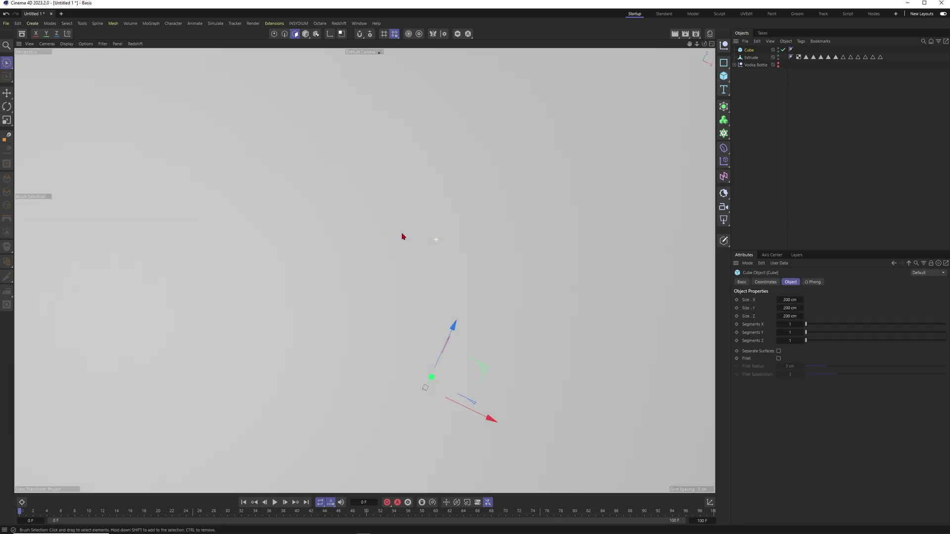
double_click(790, 300)
text(10)
key(Tab)
text(10)
key(Tab)
text(10)
key(Return)
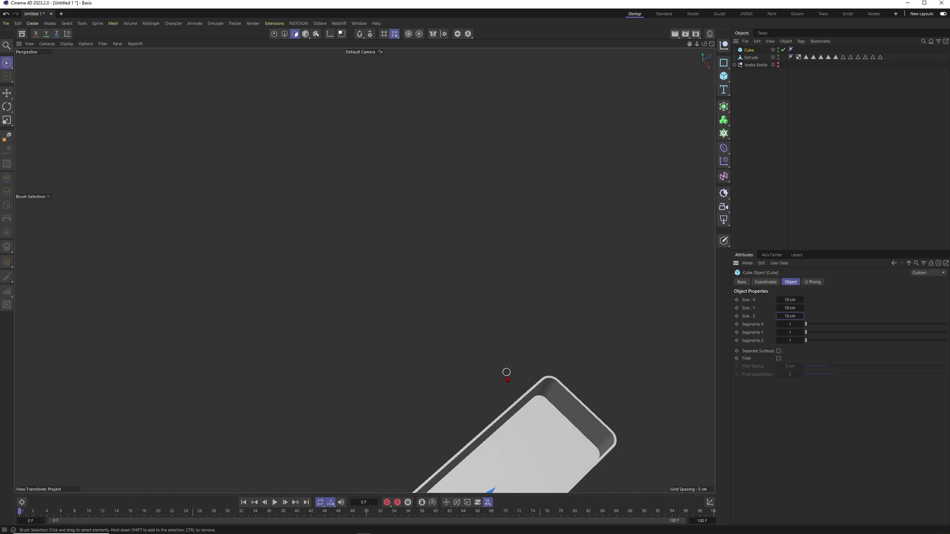
Resize the cube to 9 cm in X and 37 cm in Z
alt+middle_drag(507, 371, 449, 190)
alt+drag(449, 192, 429, 213)
scroll(428, 213, up, 2)
drag(790, 300, 822, 316)
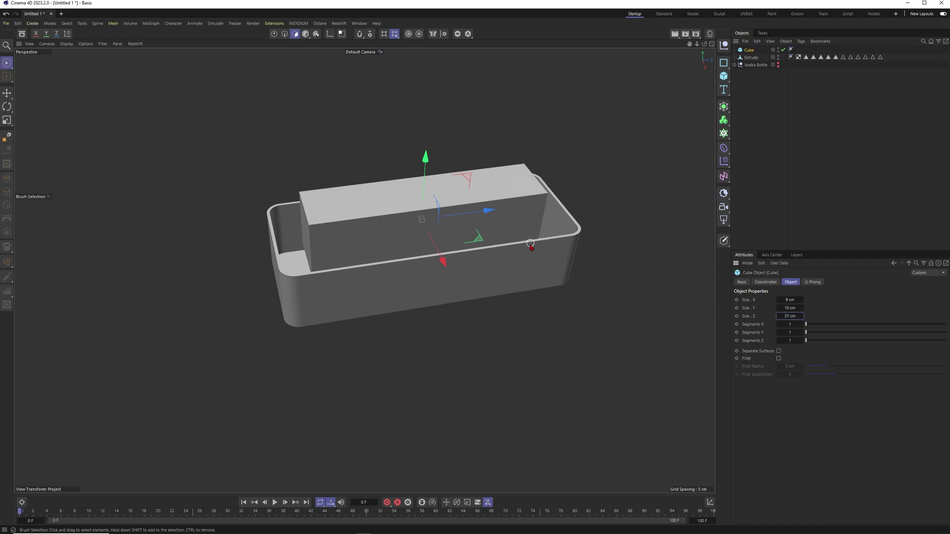
Switch to a shaded top view and apply the red Bottle-Metal material to the cube
key(F2)
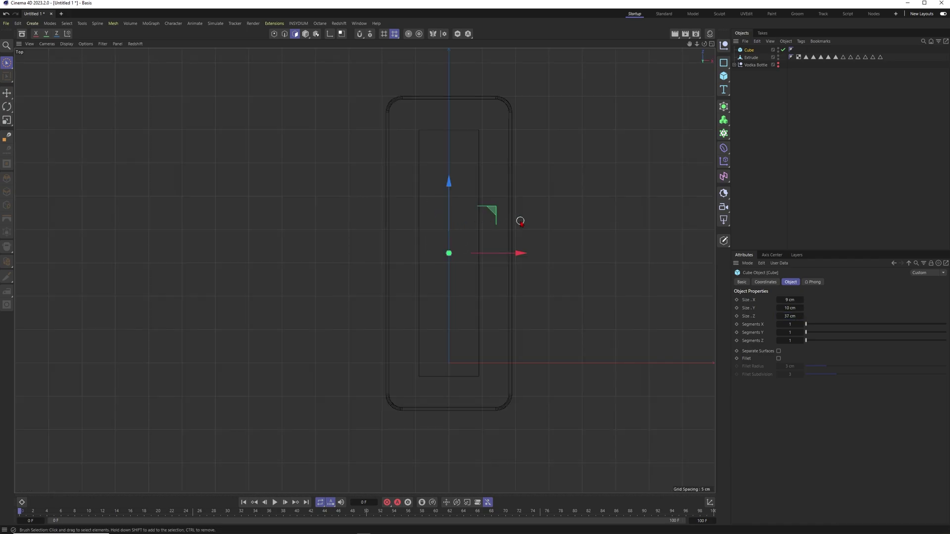
key(n)
key(a)
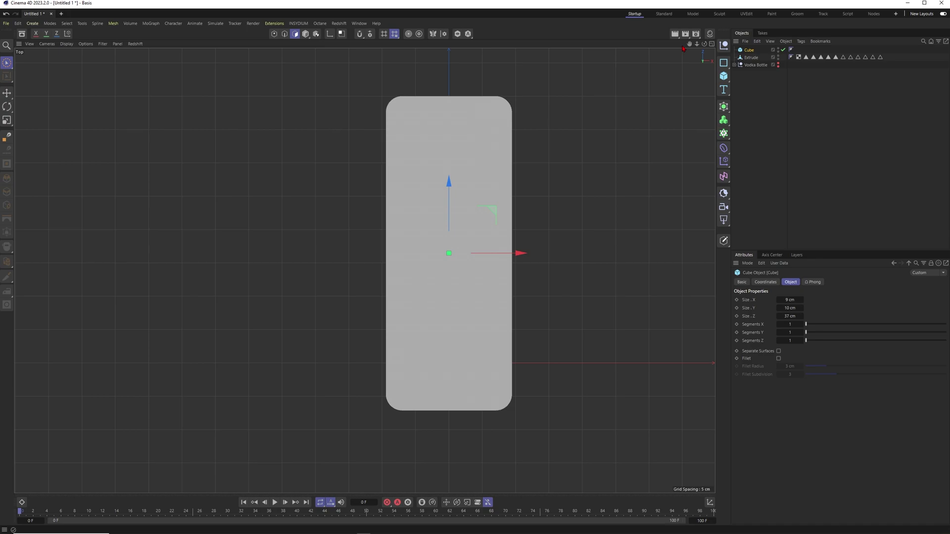
click(710, 33)
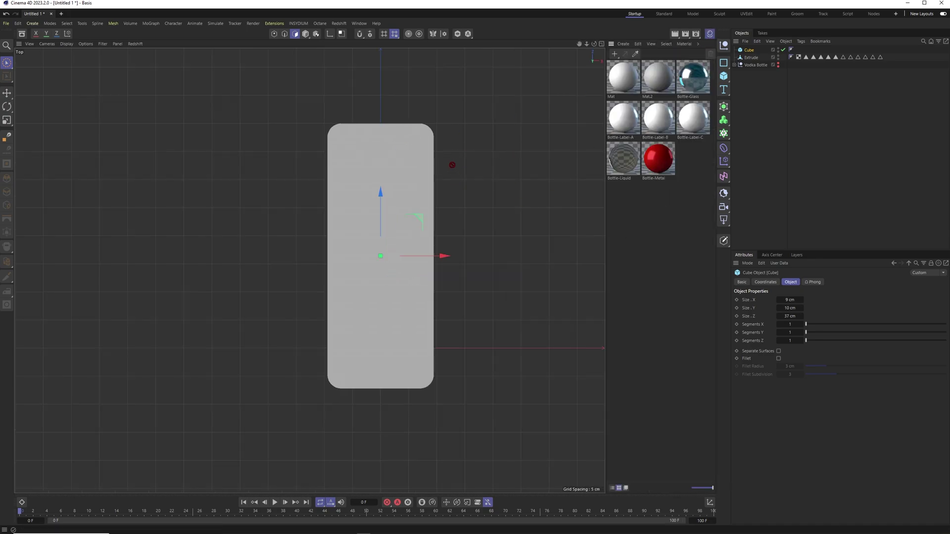
drag(746, 48, 747, 50)
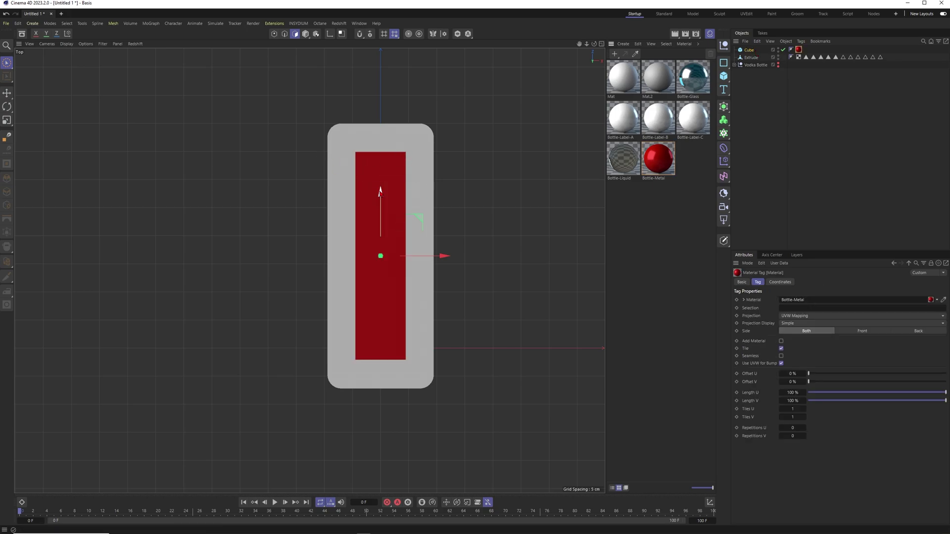
scroll(375, 185, up, 4)
scroll(375, 185, down, 1)
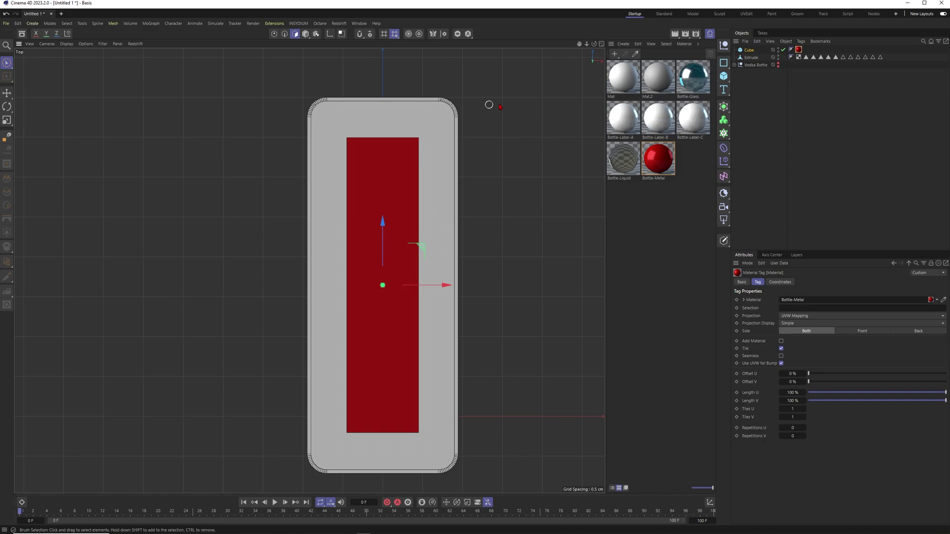
Enable the cube's fillet and set its X size to 11 cm
click(454, 153)
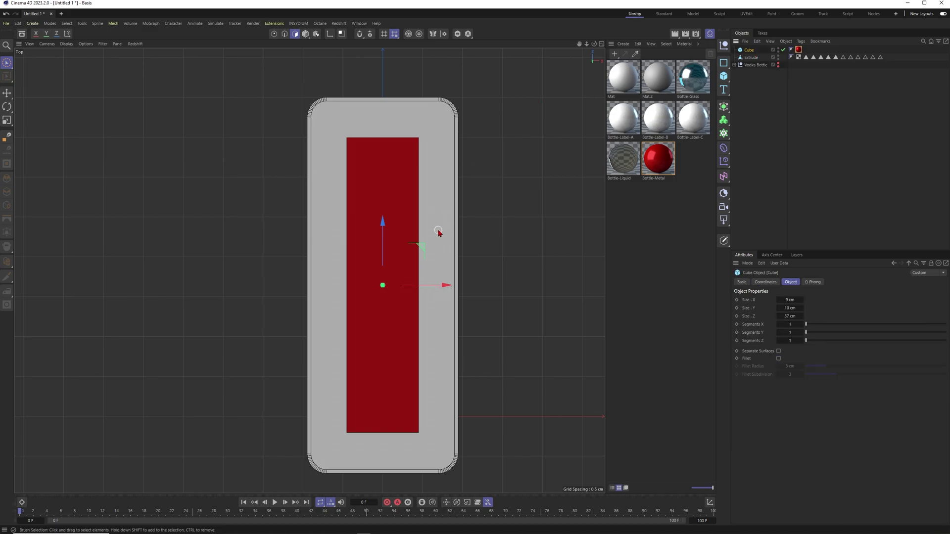
click(779, 358)
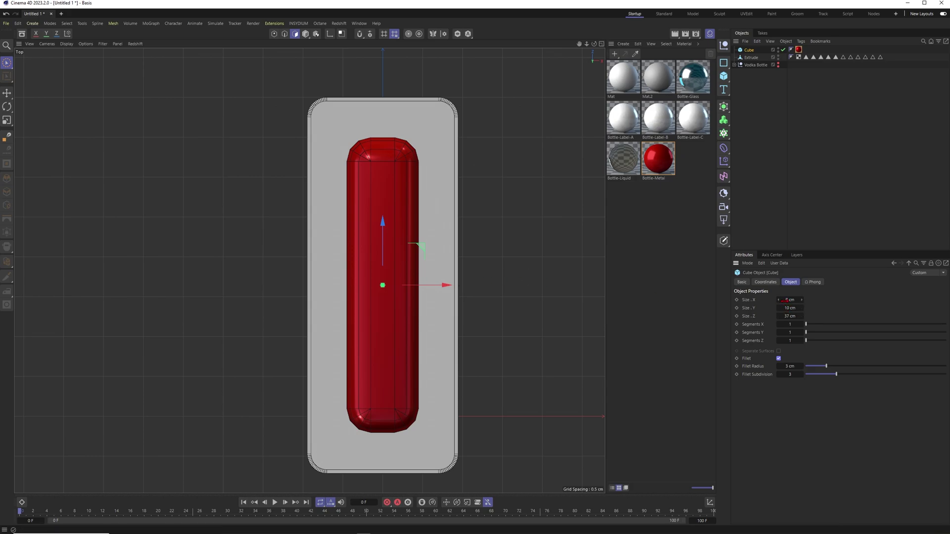
text(11)
key(Return)
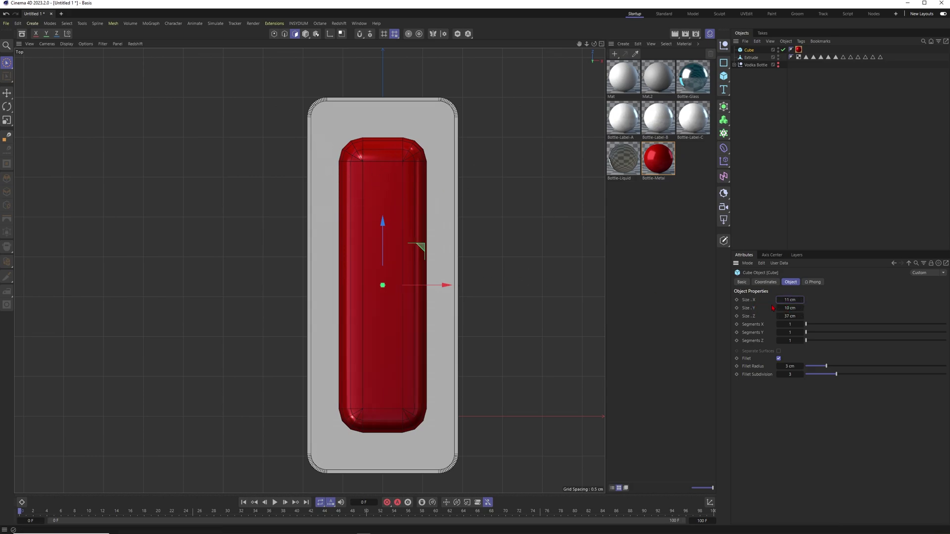
Set the cube's size to 12 cm in X and 40 cm in Z and return to the perspective view
text(2)
key(Return)
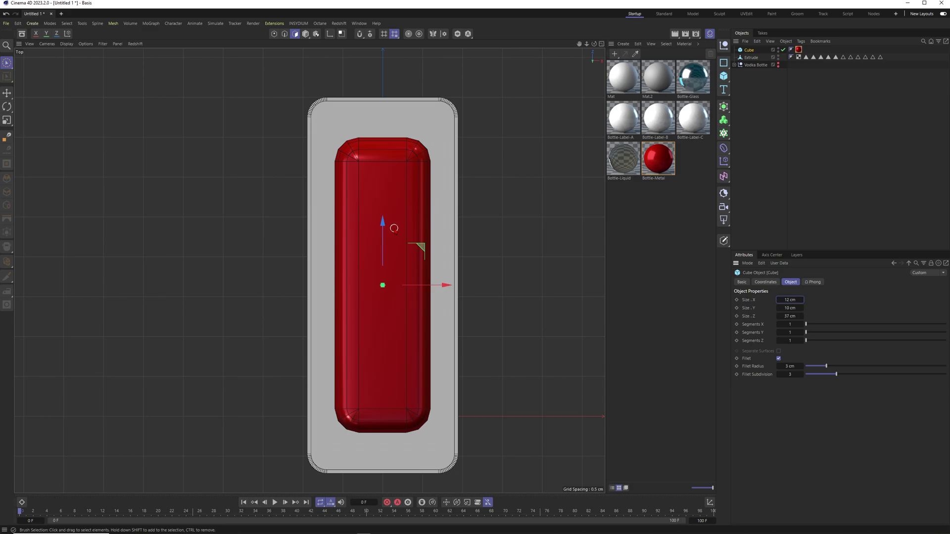
key(Tab)
key(Tab)
text(40)
key(Return)
key(F1)
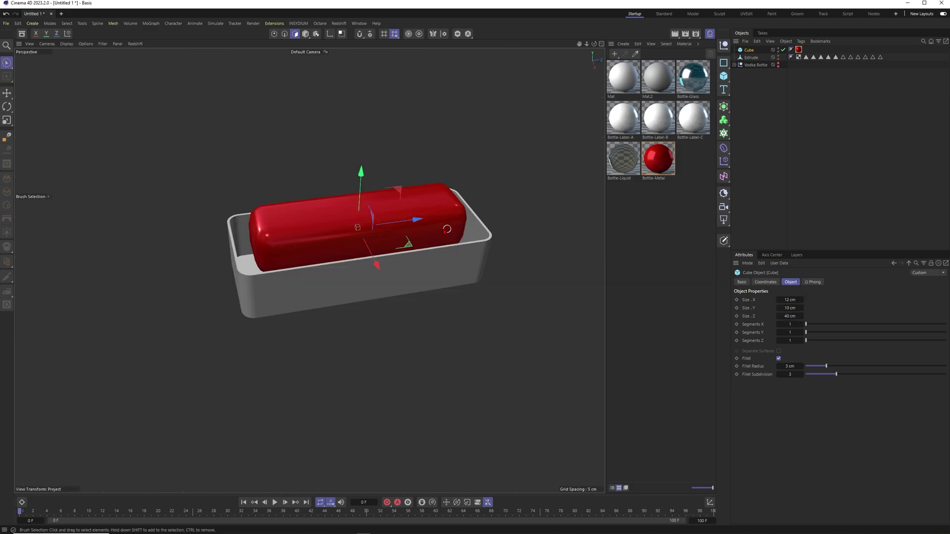
Raise the cube above the box and set its Y size to 5 cm
alt+drag(376, 252, 382, 225)
drag(362, 174, 365, 110)
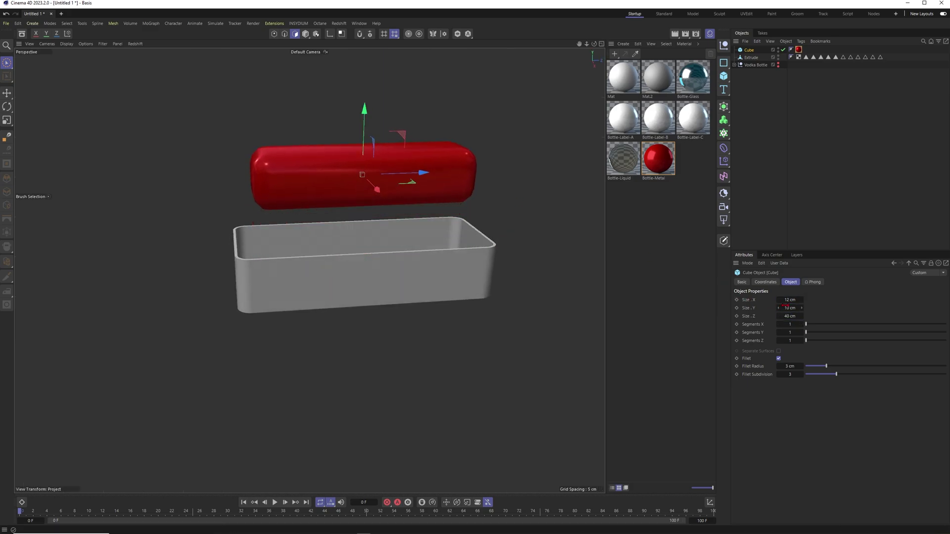
key(Return)
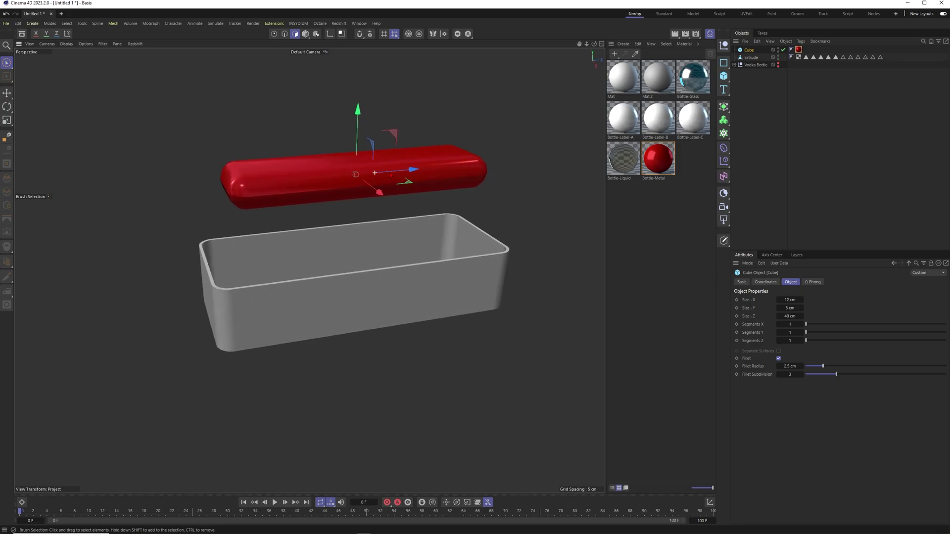
Show mesh lines over the shading and raise the cube's segments to 105 in X, 48 in Y and 112 in Z
key(n)
key(b)
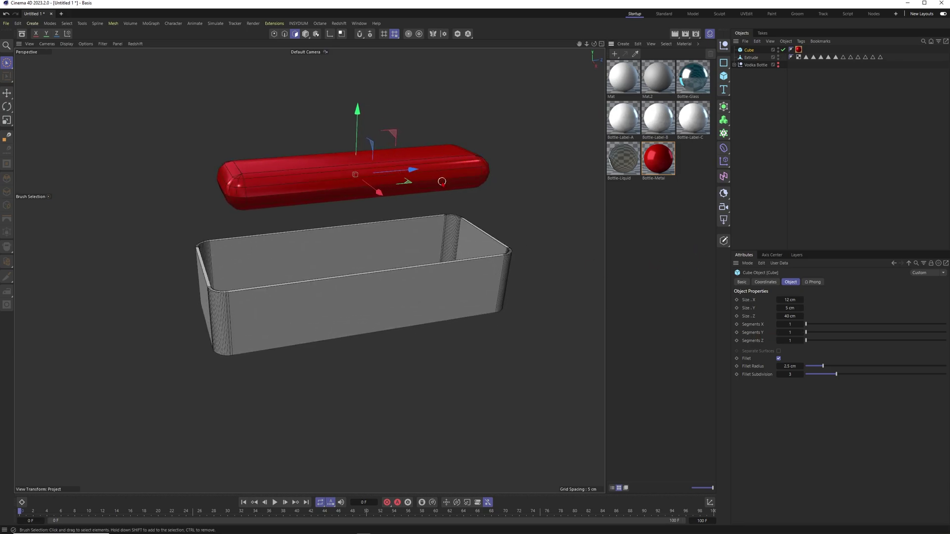
scroll(441, 181, up, 3)
drag(820, 328, 916, 340)
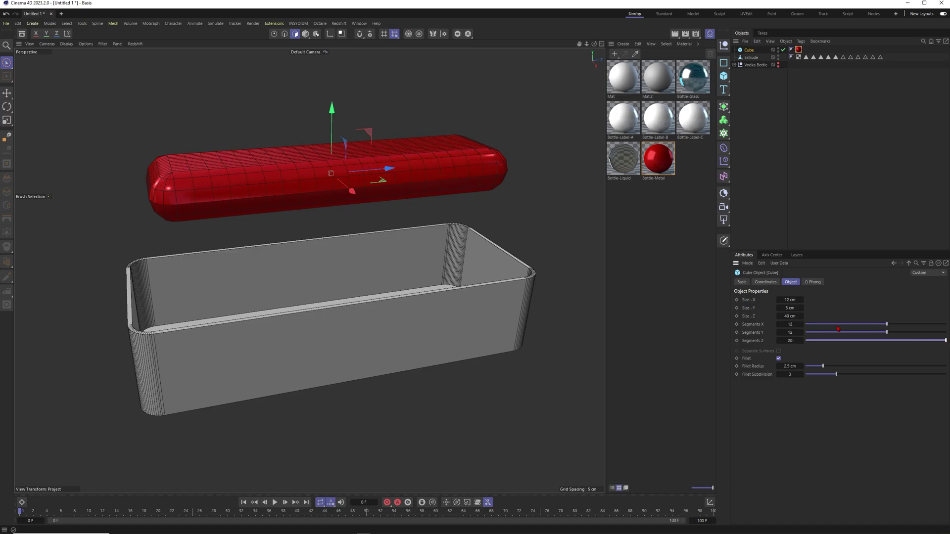
drag(802, 340, 824, 341)
drag(802, 332, 839, 325)
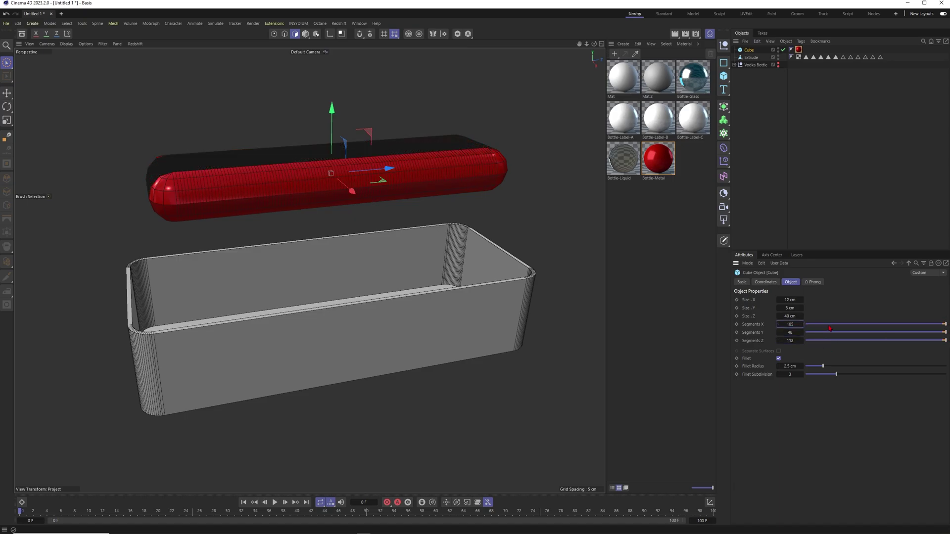
Raise the cube's fillet subdivision to about 51
alt+drag(413, 159, 473, 223)
scroll(373, 208, up, 4)
alt+drag(373, 205, 316, 144)
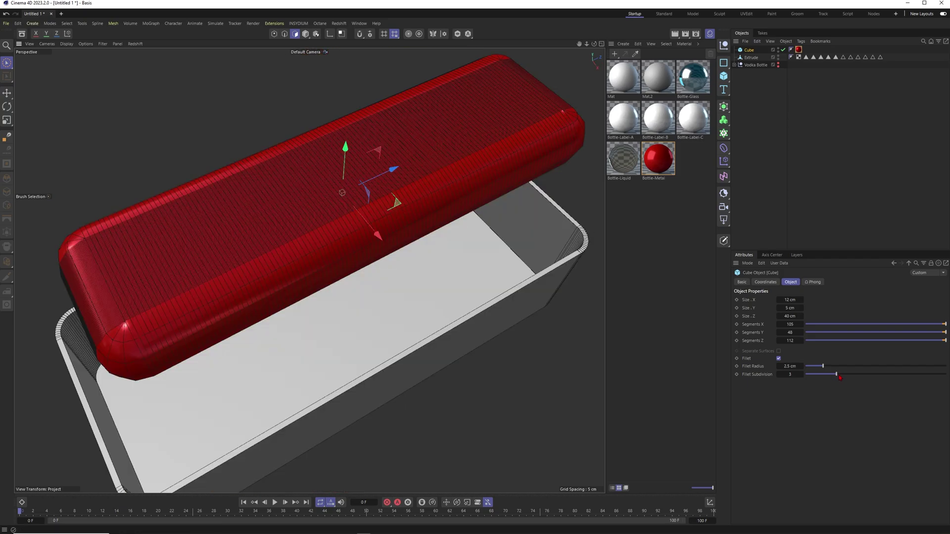
drag(836, 374, 931, 375)
drag(770, 373, 805, 372)
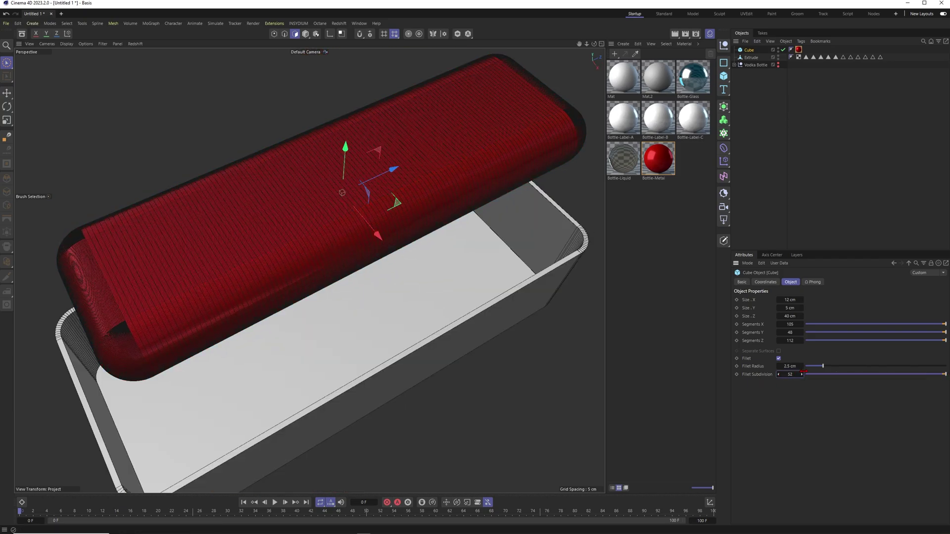
Examine the mesh topology at the rounded corners of the cube up close and from a distance
click(808, 165)
alt+drag(222, 307, 299, 290)
alt+right_drag(300, 291, 374, 264)
scroll(299, 290, up, 8)
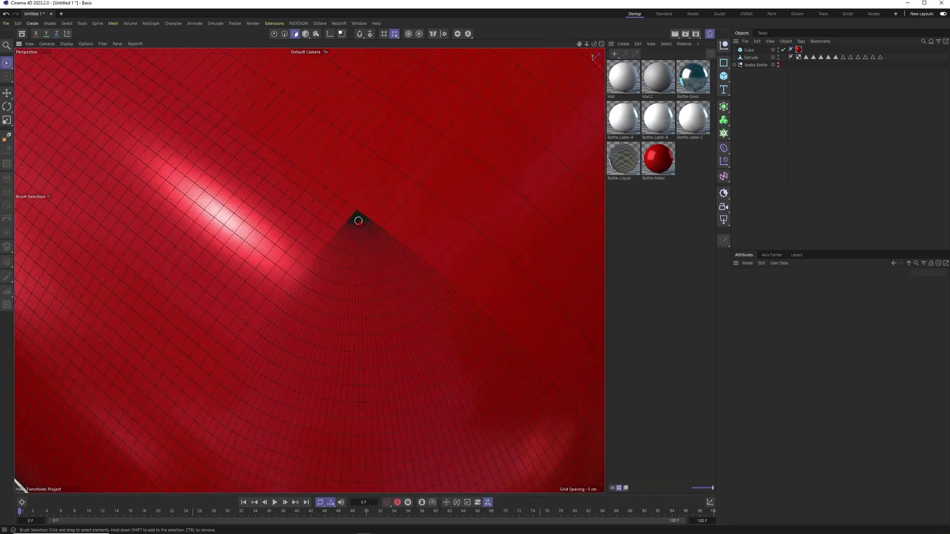
scroll(366, 227, down, 5)
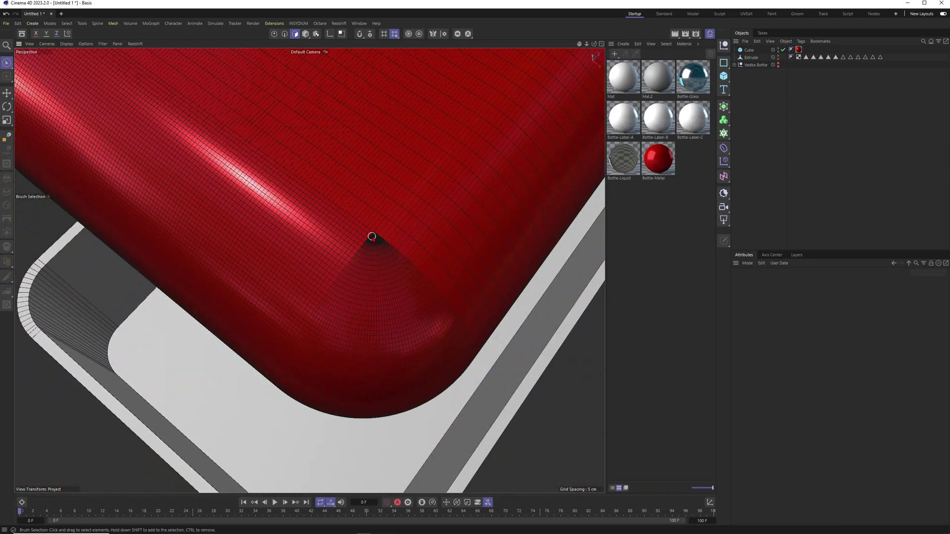
scroll(373, 237, down, 8)
alt+drag(363, 210, 446, 173)
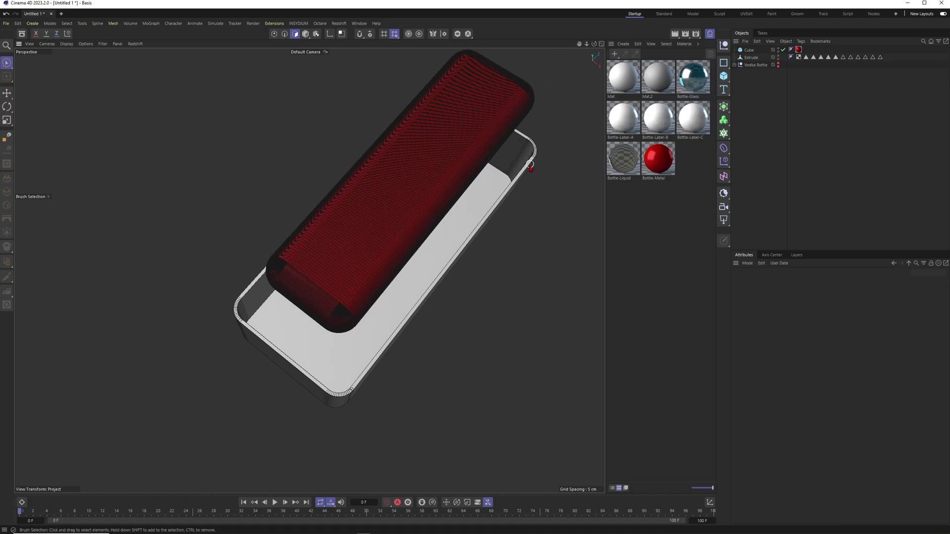
scroll(341, 309, up, 5)
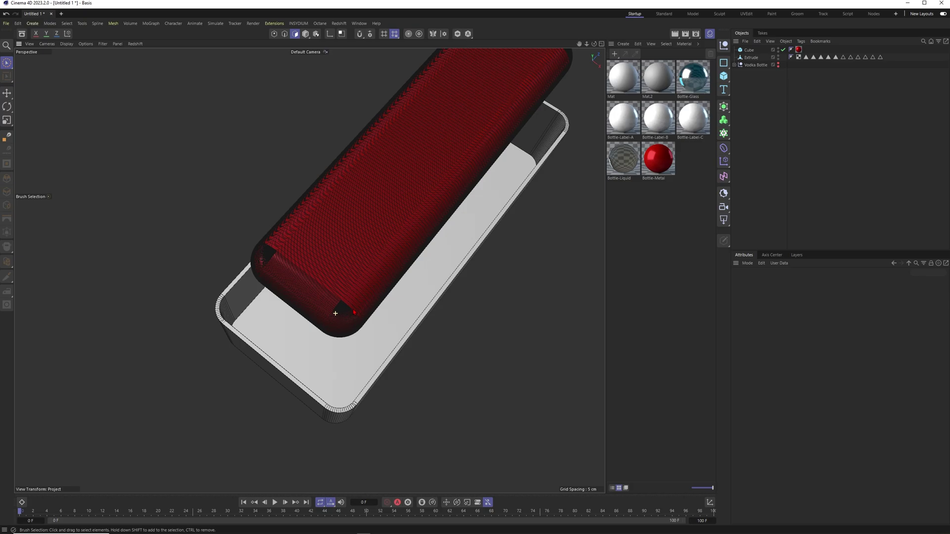
Add a Remesh generator for the cube
click(723, 107)
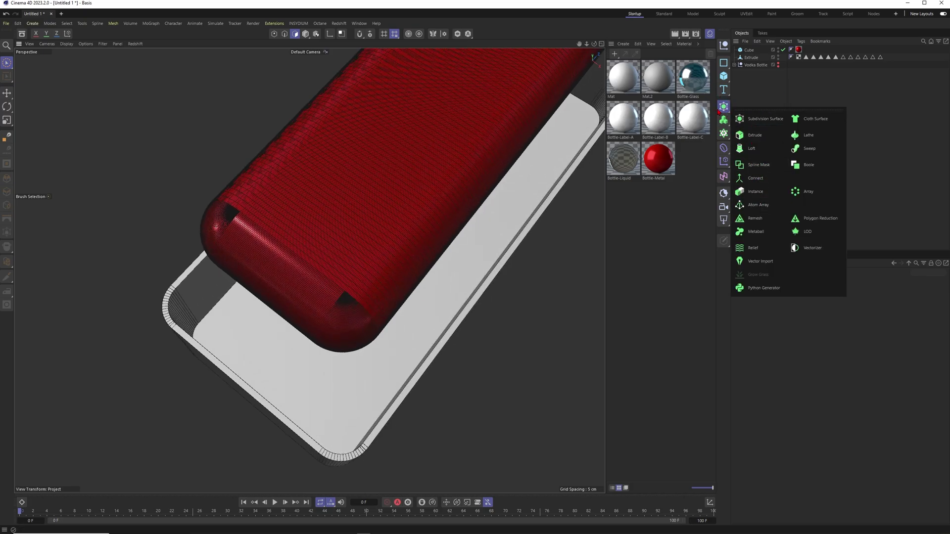
click(751, 218)
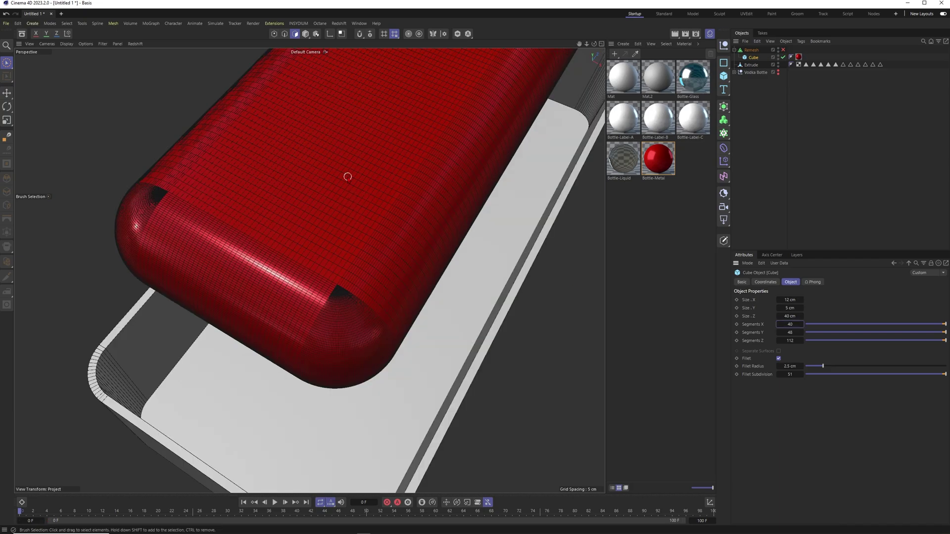
Reduce the cube's segments to 20 in Y and 50 in Z, and its fillet subdivision to 10
double_click(791, 341)
text(50)
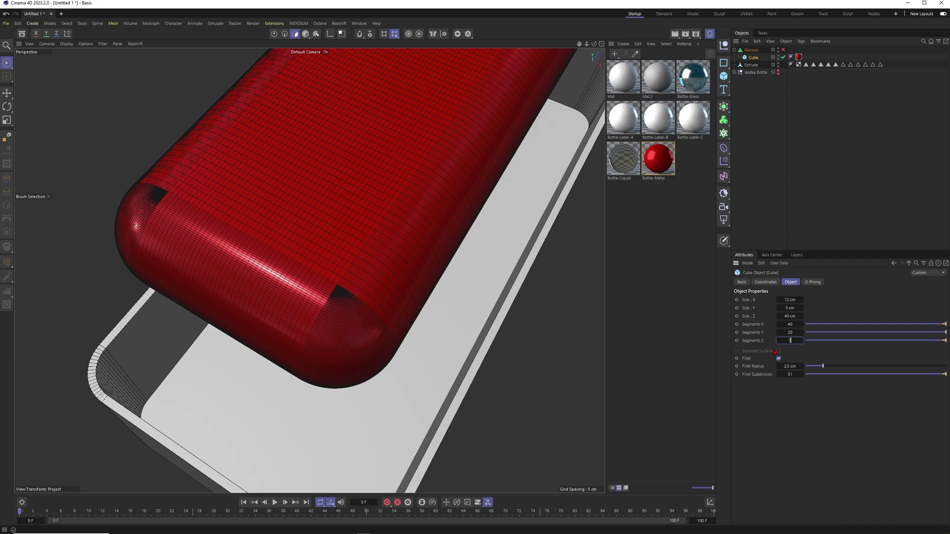
key(Return)
click(790, 375)
text(20)
key(Return)
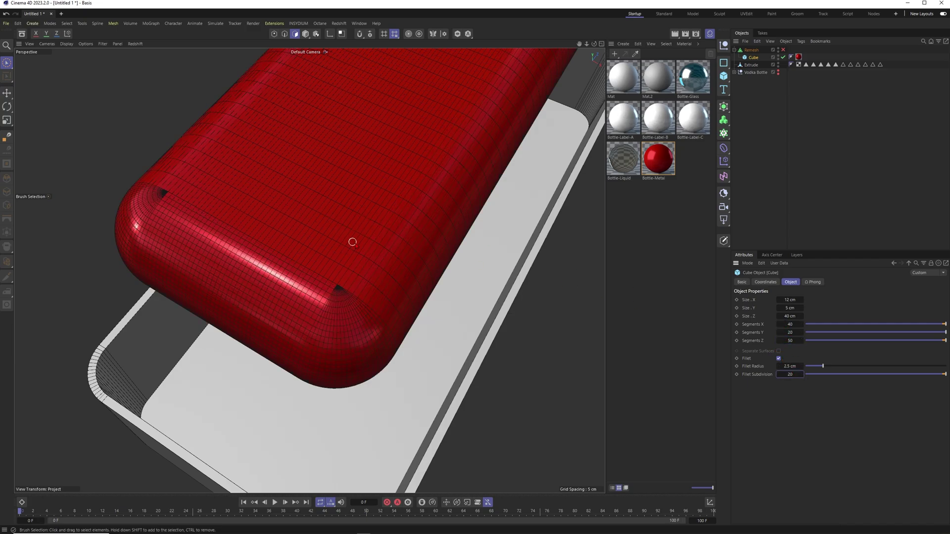
text(10)
key(Return)
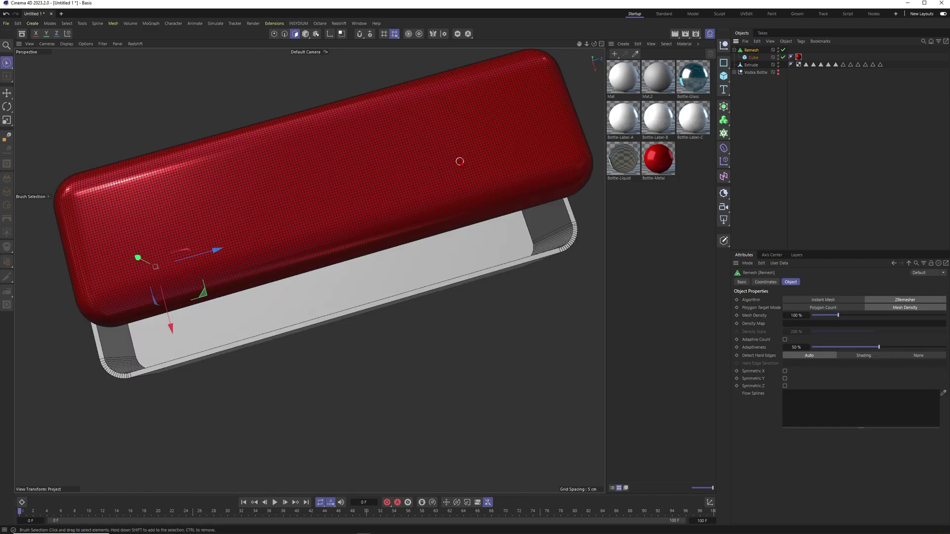
Convert the Remesh generator to an editable mesh, move Cube_remesh out of its null and delete the null
key(c)
alt+drag(290, 247, 308, 271)
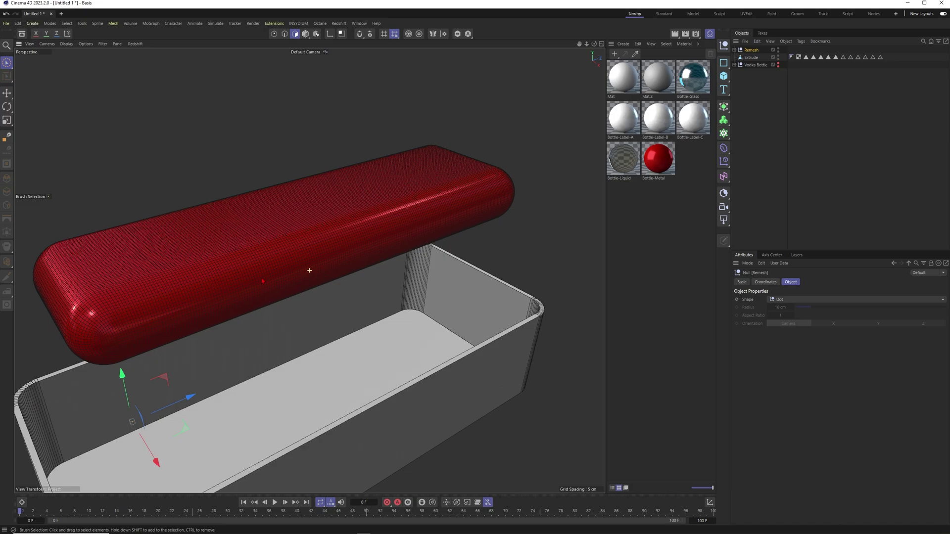
alt+right_drag(254, 287, 235, 298)
alt+drag(254, 286, 259, 283)
click(734, 50)
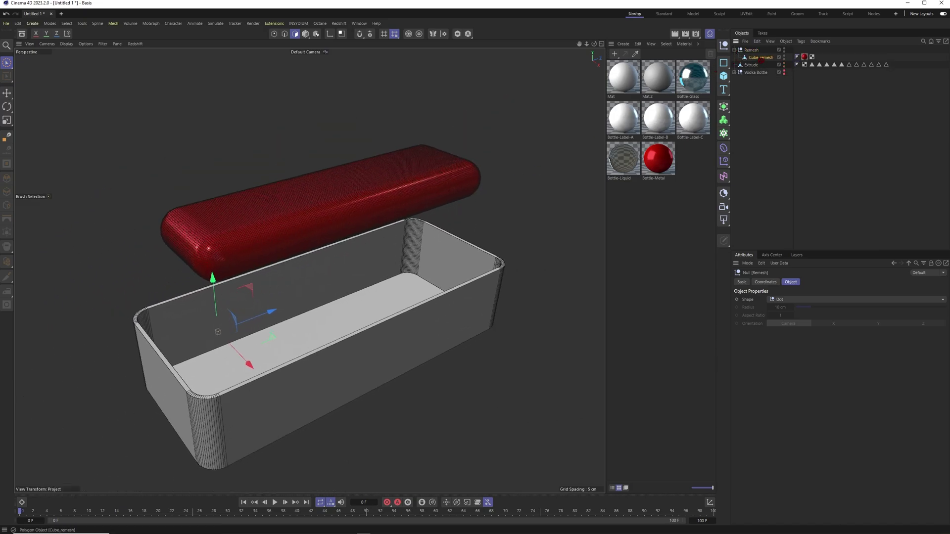
drag(761, 58, 755, 62)
click(752, 50)
key(Delete)
Position the Cube_remesh cushion vertically inside the box in model mode
click(756, 51)
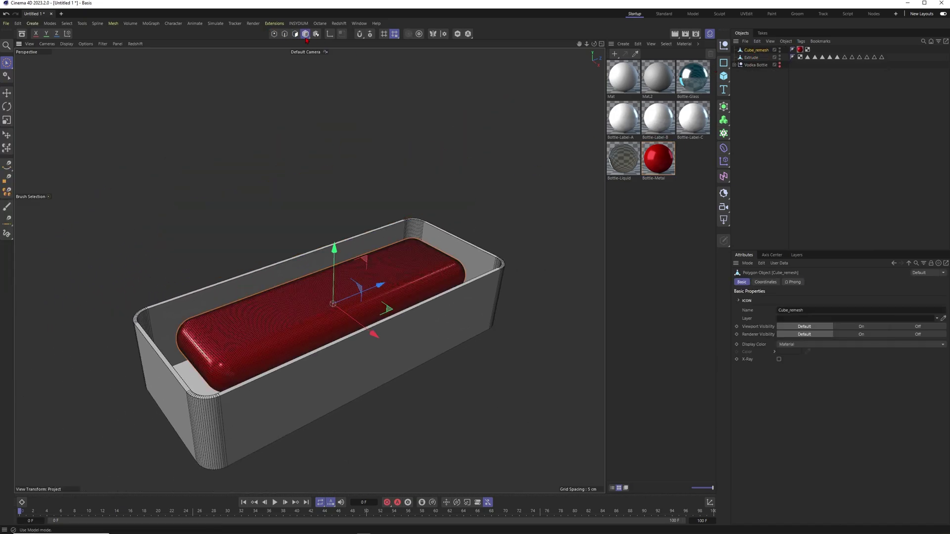
alt+drag(347, 248, 307, 254)
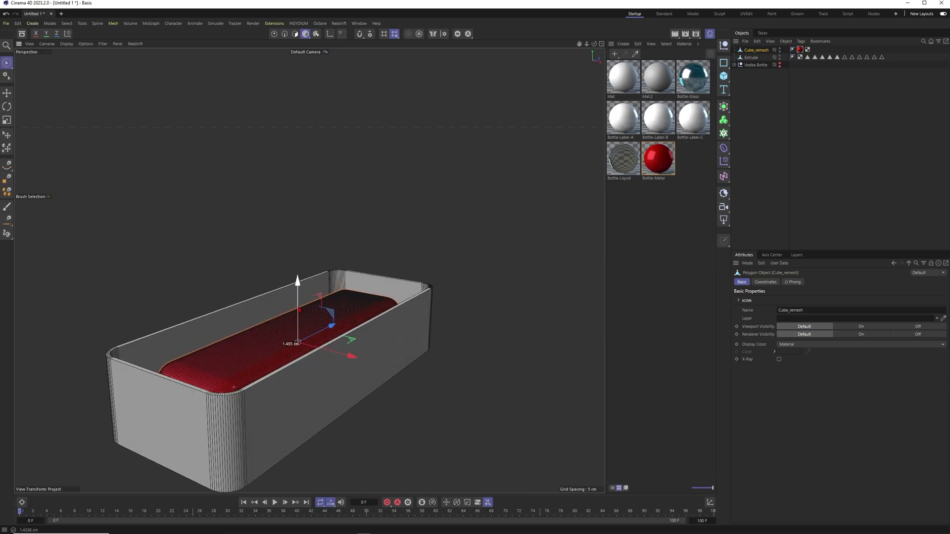
drag(299, 311, 299, 312)
mouse_move(300, 312)
alt+mouse_down()
mouse_move(322, 343)
mouse_move(301, 314)
alt+mouse_up()
Select the points of the box's upper rim and move them down to make the walls lower
click(418, 360)
alt+middle_drag(376, 350, 437, 284)
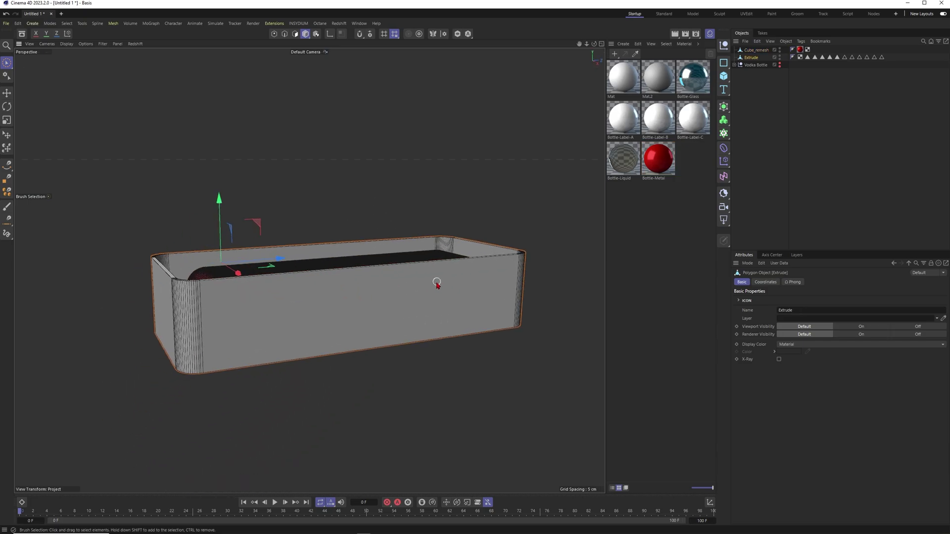
click(273, 34)
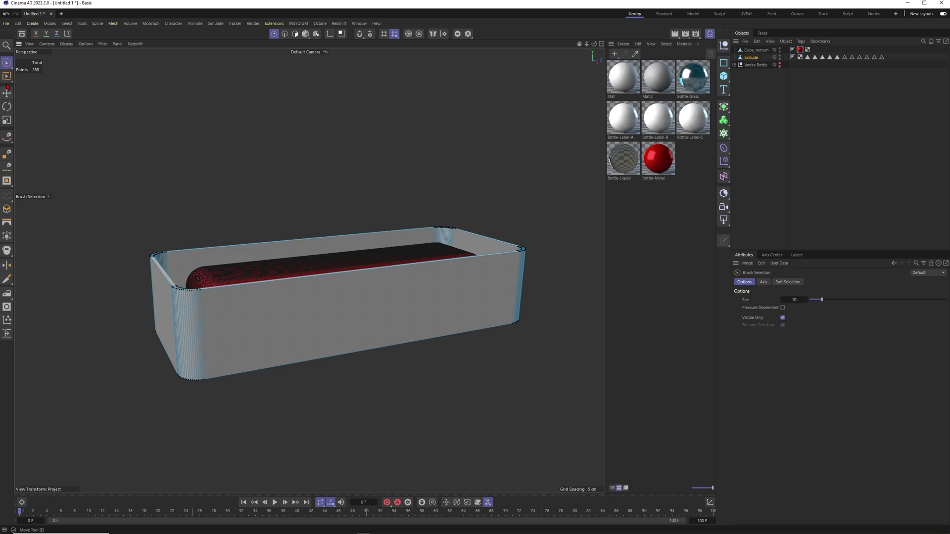
drag(7, 63, 31, 89)
alt+drag(264, 291, 245, 252)
drag(80, 210, 589, 311)
drag(359, 220, 360, 241)
alt+drag(371, 289, 399, 321)
drag(7, 64, 32, 75)
alt+drag(352, 251, 384, 300)
click(823, 116)
Add a Cloth simulation tag to Cube_remesh
click(756, 51)
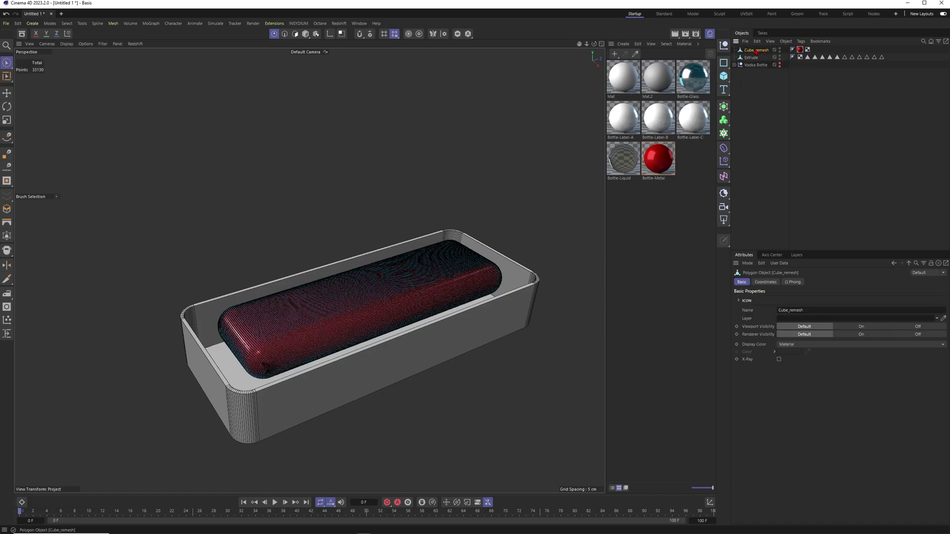
right_click(756, 51)
mouse_move(812, 162)
click(888, 171)
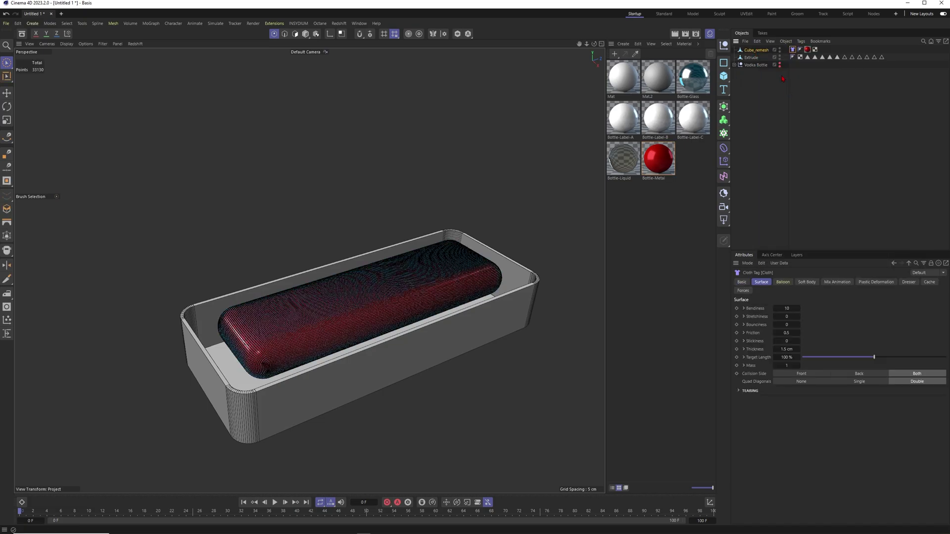
click(787, 88)
Add a Collider simulation tag to the Extrude box
click(751, 58)
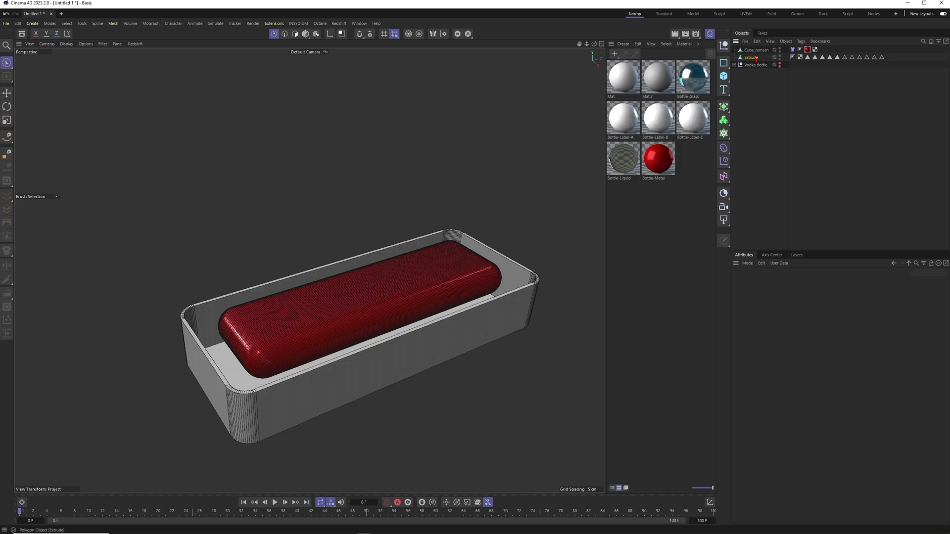
right_click(751, 57)
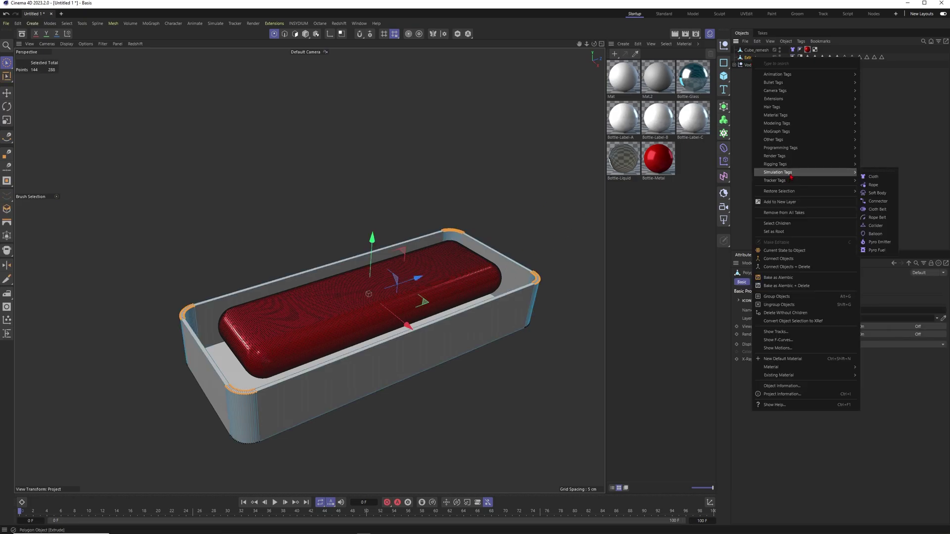
click(784, 111)
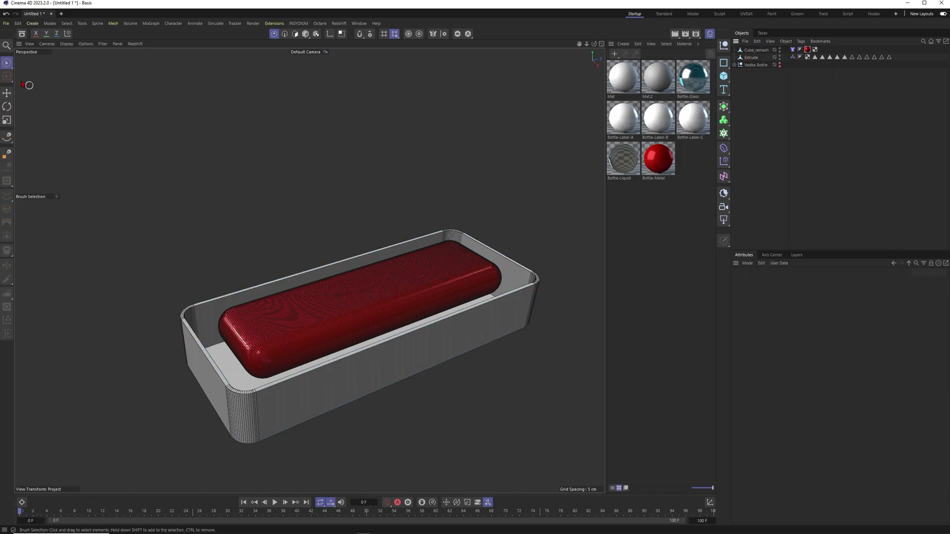
Set the scene gravity to 0 cm in the project's simulation settings
key(ctrl+d)
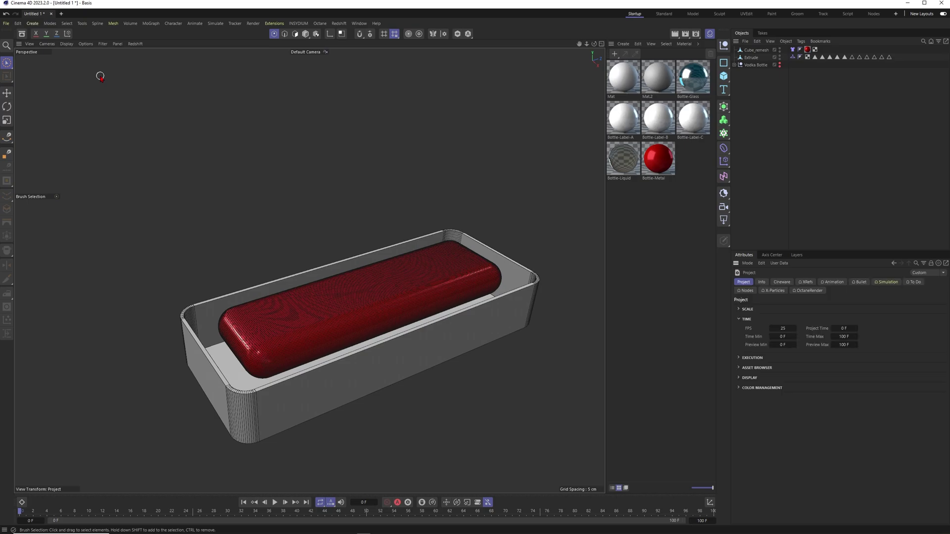
click(888, 282)
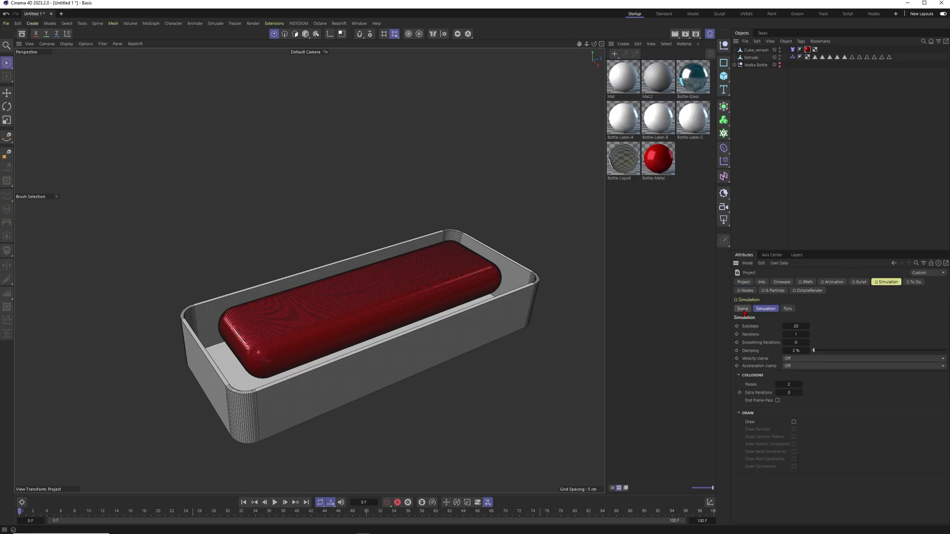
click(743, 310)
double_click(807, 334)
key(BackSpace)
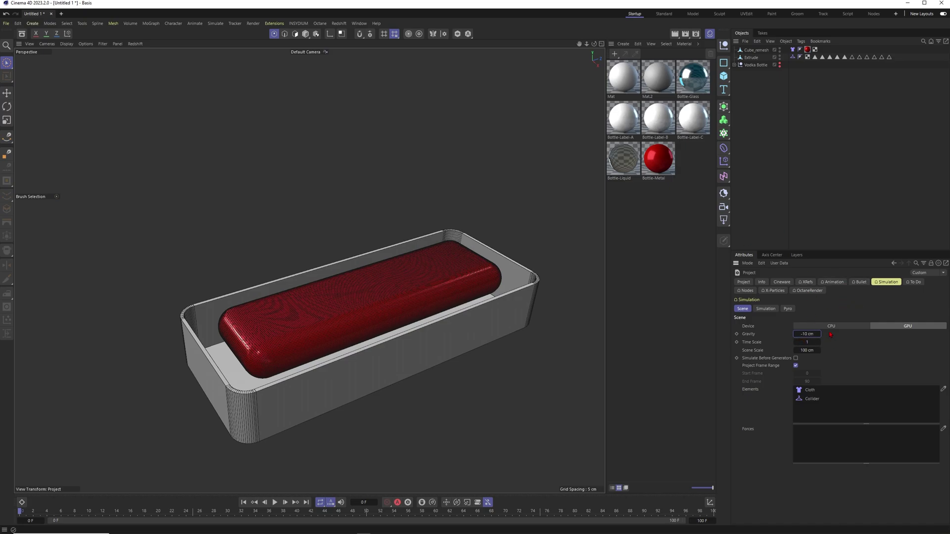
text(0)
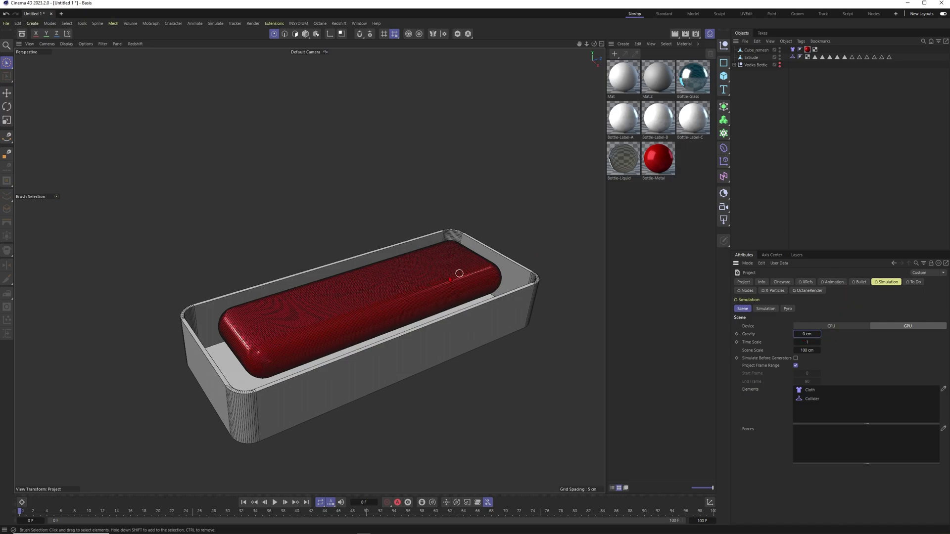
Move the Cube_remesh cushion down toward the box floor in model mode
alt+drag(463, 272, 424, 241)
alt+drag(355, 248, 396, 245)
click(306, 34)
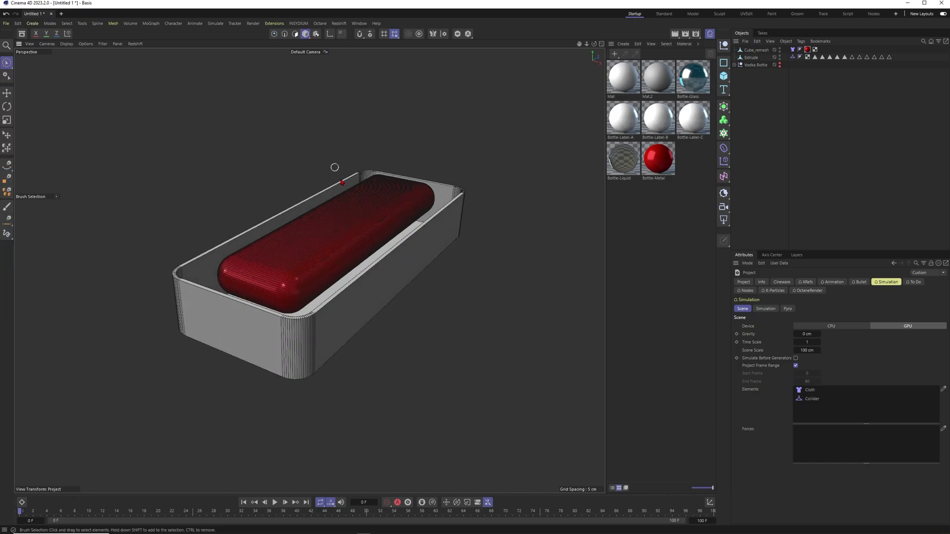
click(336, 197)
drag(344, 195, 348, 221)
alt+drag(390, 223, 357, 252)
alt+middle_drag(397, 214, 391, 247)
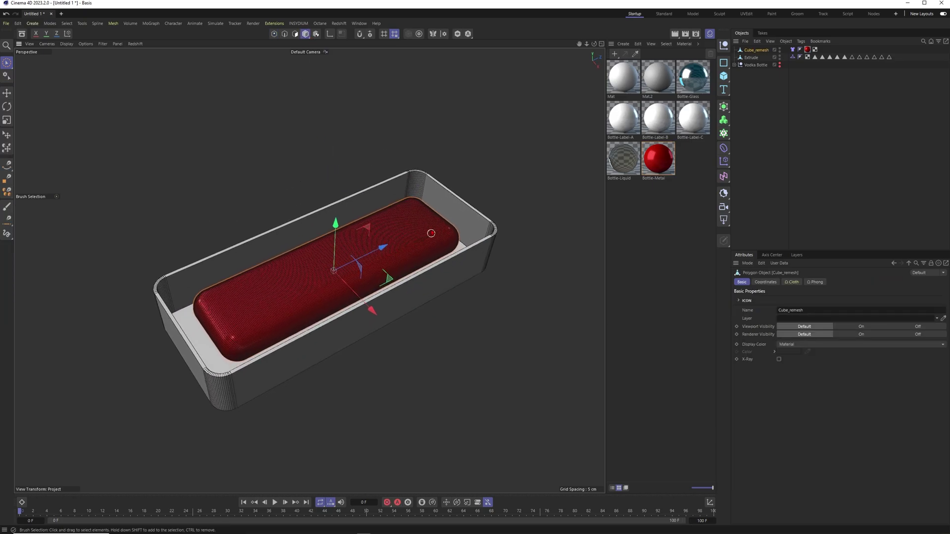
Disable the Cloth tag on Cube_remesh and unhide the Vodka Bottle group
click(792, 49)
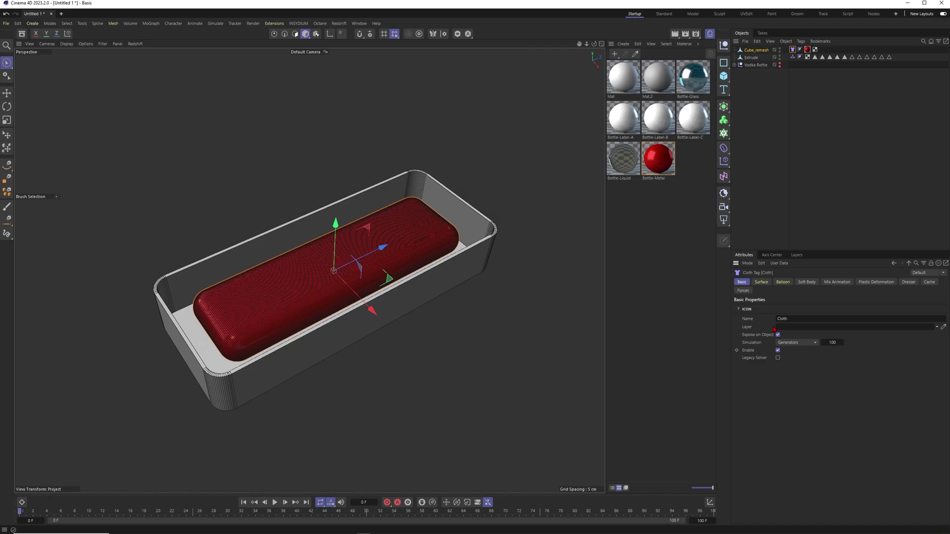
click(772, 138)
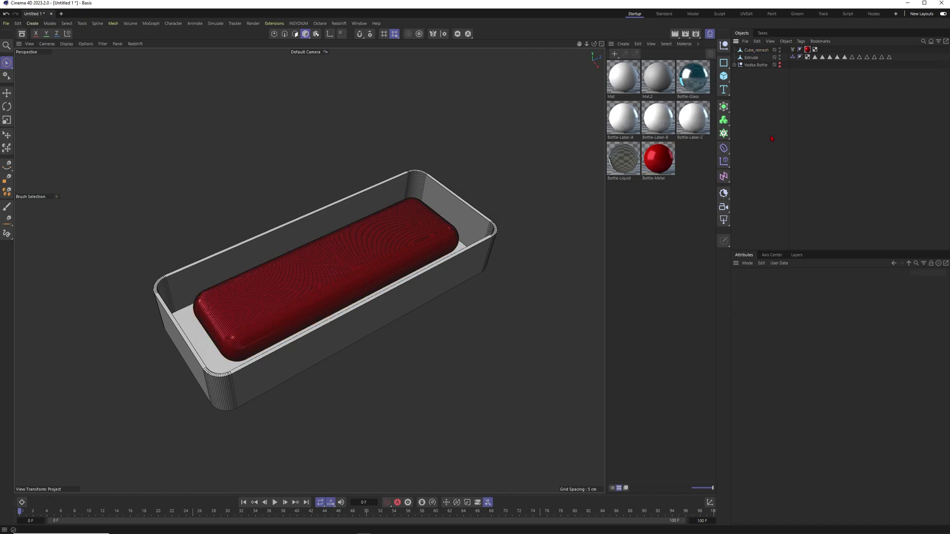
alt+click(780, 65)
Raise the Vodka Bottle group above the cushion to a Y position of about 2.41 cm
alt+drag(339, 281, 316, 247)
click(313, 249)
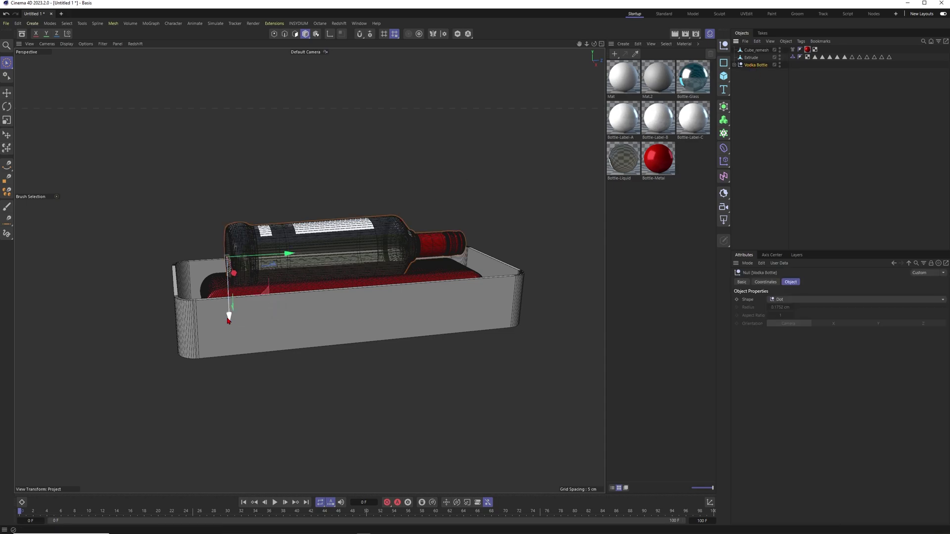
drag(228, 318, 225, 302)
alt+drag(305, 310, 298, 298)
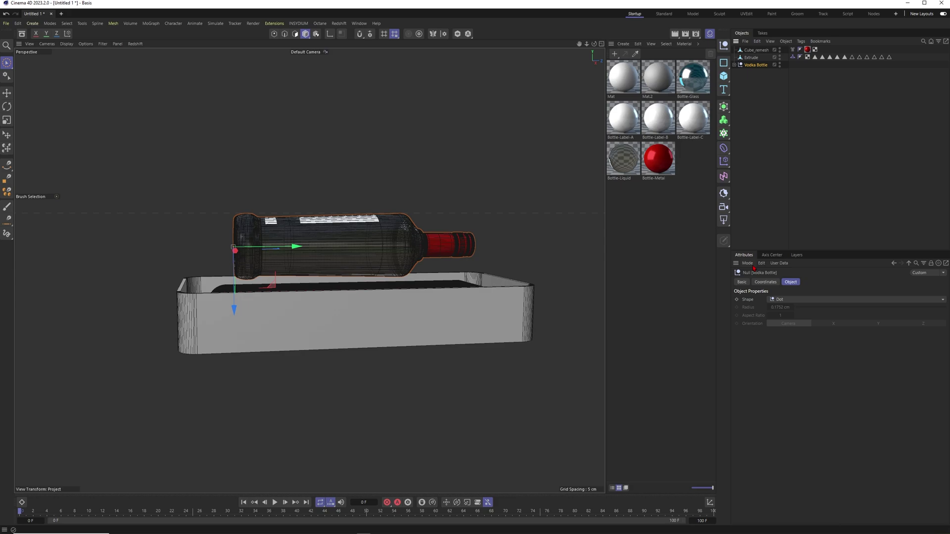
Keyframe the Vodka Bottle's position at frame 0 and its lowered Y position of about -3.10 cm at frame 40
click(766, 282)
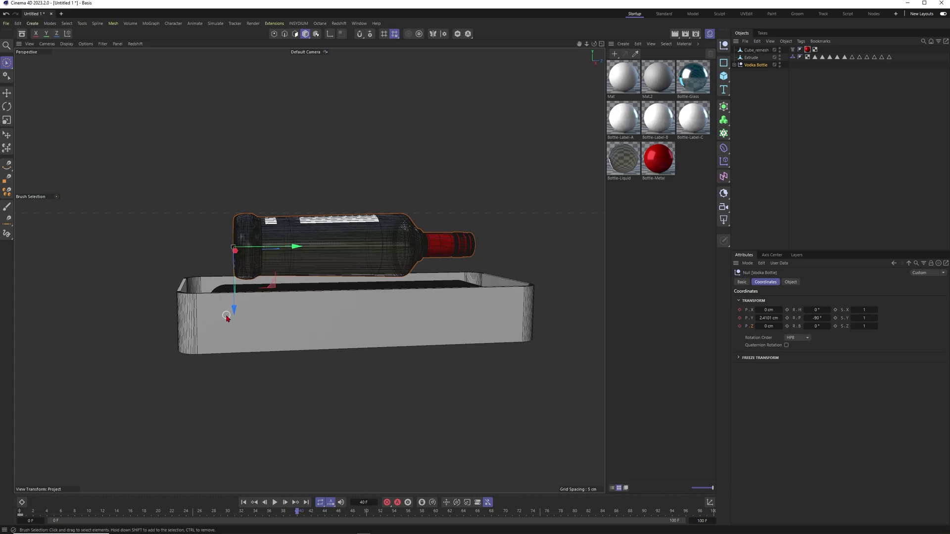
drag(235, 309, 238, 352)
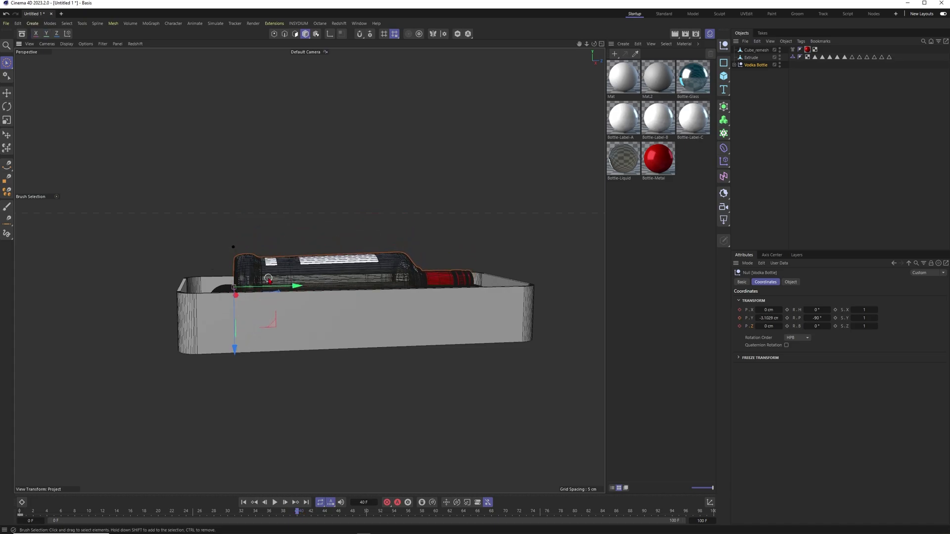
alt+drag(251, 295, 312, 270)
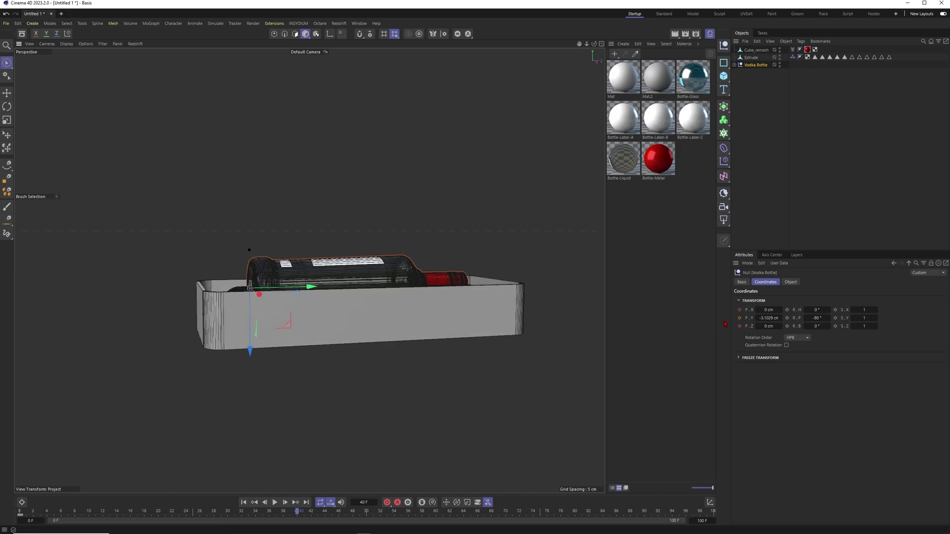
click(740, 318)
click(20, 512)
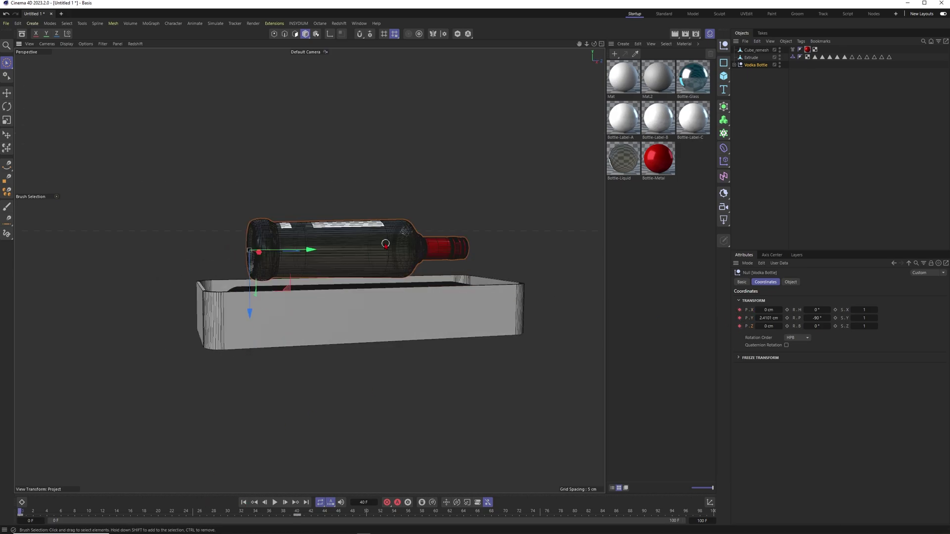
Delete all materials except the red Bottle-Metal material
alt+drag(386, 245, 346, 292)
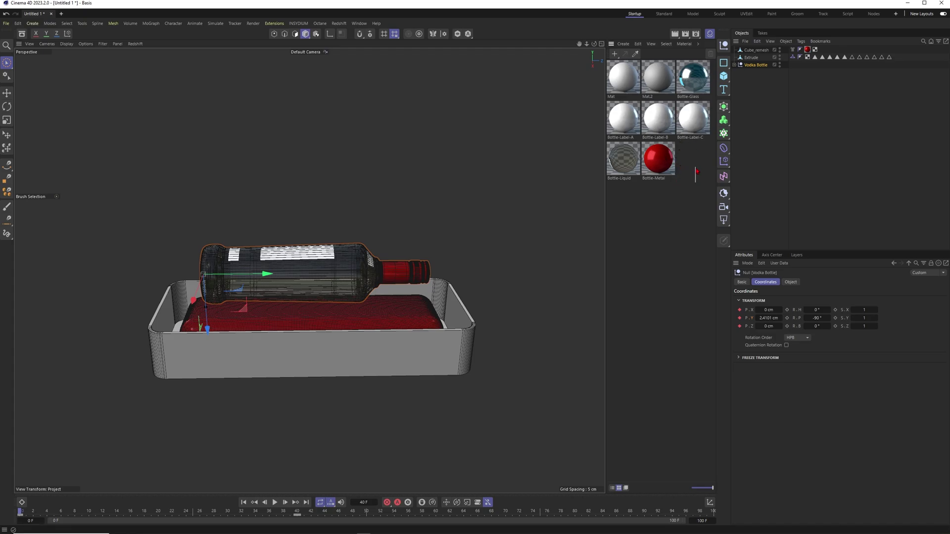
click(694, 119)
shift+click(624, 78)
key(Delete)
click(623, 78)
key(Delete)
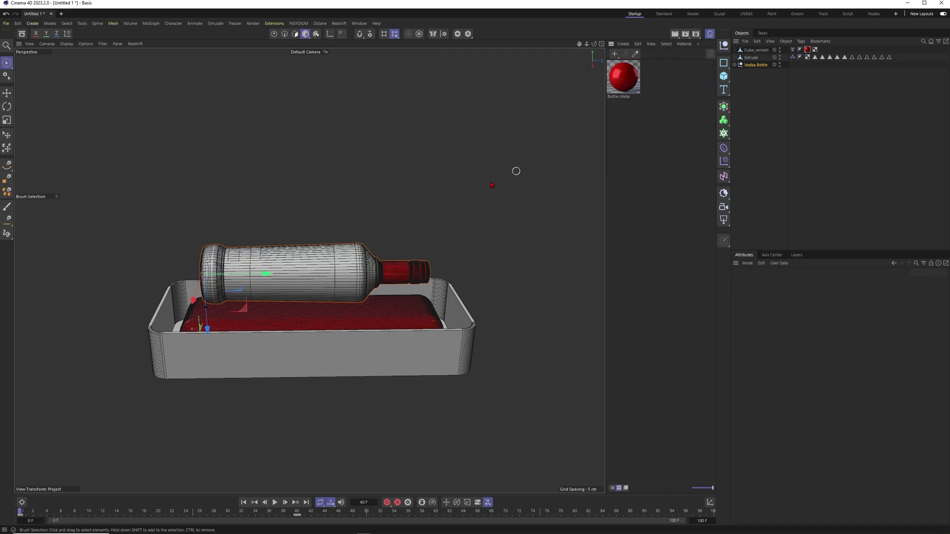
Select the Bottle mesh and examine its polygon layout around the shoulder, neck and cap
alt+drag(323, 283, 327, 281)
alt+right_drag(376, 283, 378, 282)
alt+drag(324, 293, 282, 312)
alt+right_drag(354, 248, 383, 242)
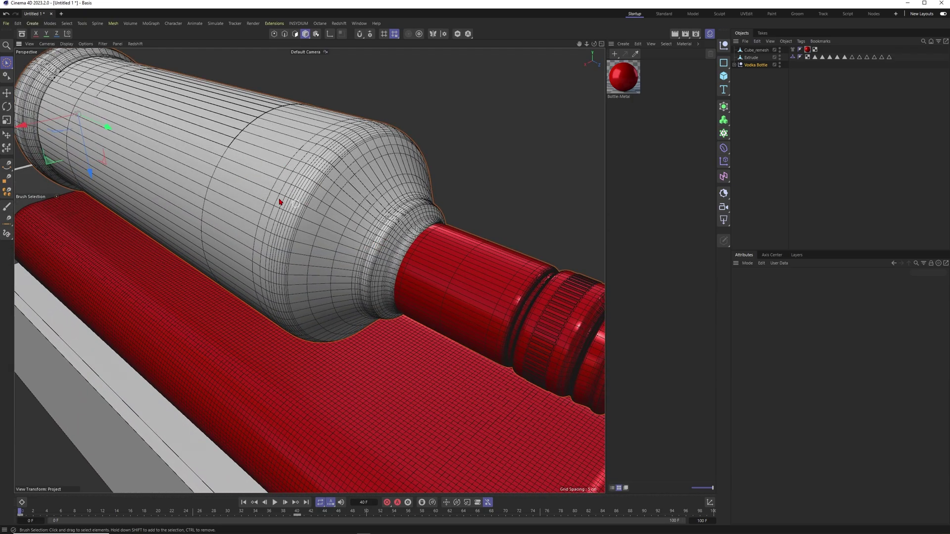
alt+drag(290, 225, 329, 218)
alt+right_drag(326, 229, 308, 236)
click(305, 236)
alt+drag(300, 234, 358, 221)
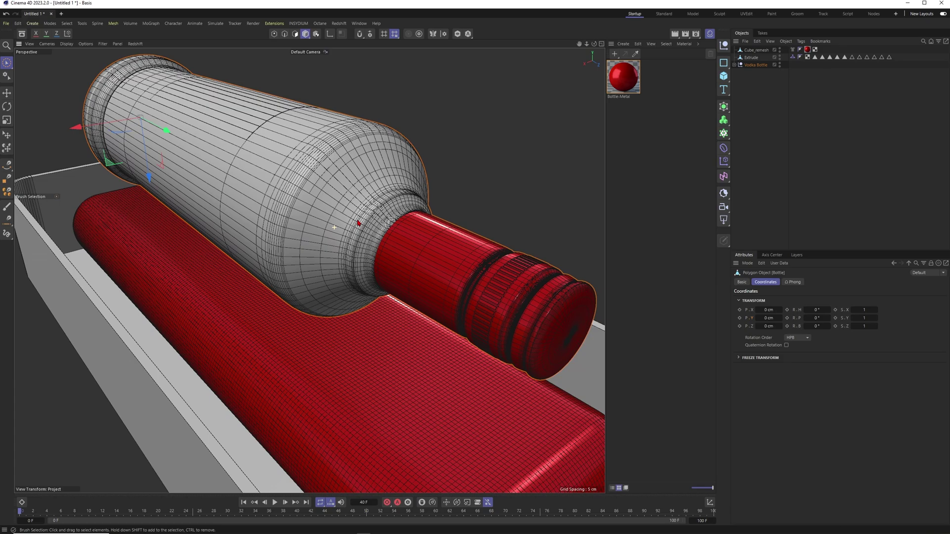
alt+right_drag(358, 221, 378, 226)
key(s)
scroll(310, 215, up, 2)
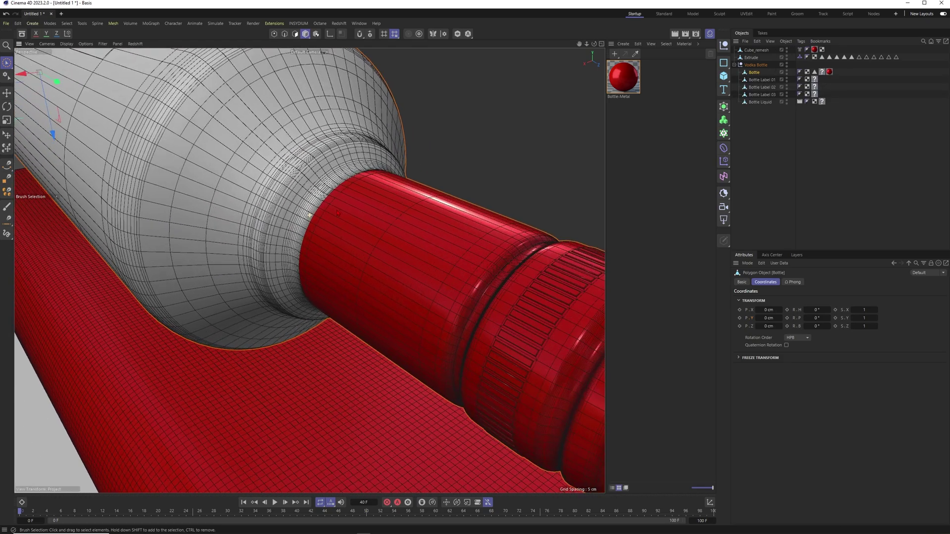
alt+middle_drag(529, 300, 429, 265)
alt+drag(429, 265, 388, 264)
alt+right_drag(388, 265, 347, 263)
alt+middle_drag(387, 246, 604, 248)
alt+right_drag(427, 229, 317, 247)
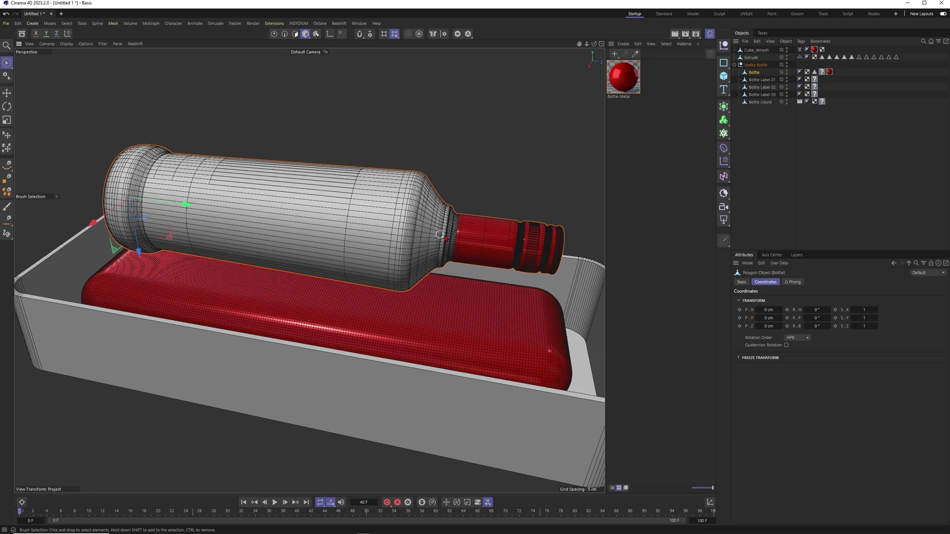
alt+drag(426, 248, 354, 266)
Duplicate the Bottle mesh with the original hidden, and put the copy inside a Remesh generator
ctrl+drag(755, 73, 761, 69)
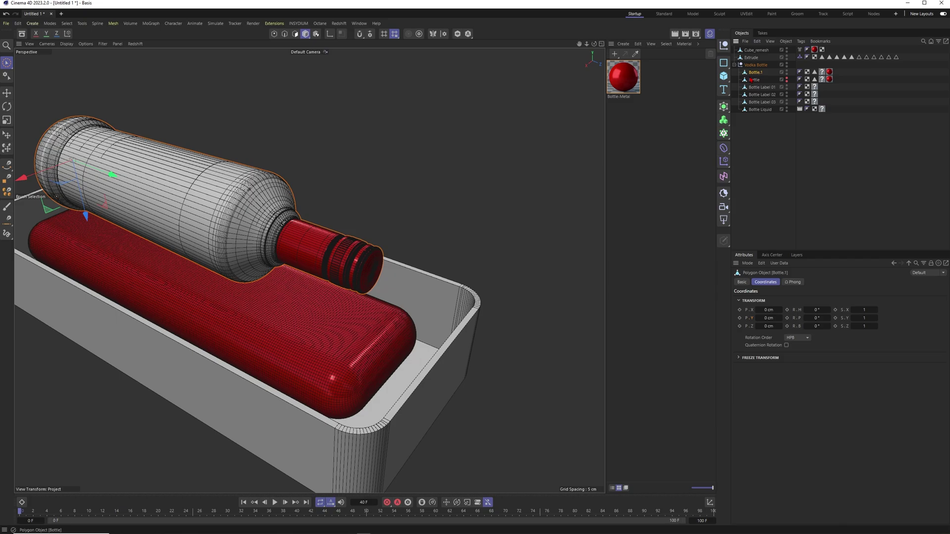
click(724, 107)
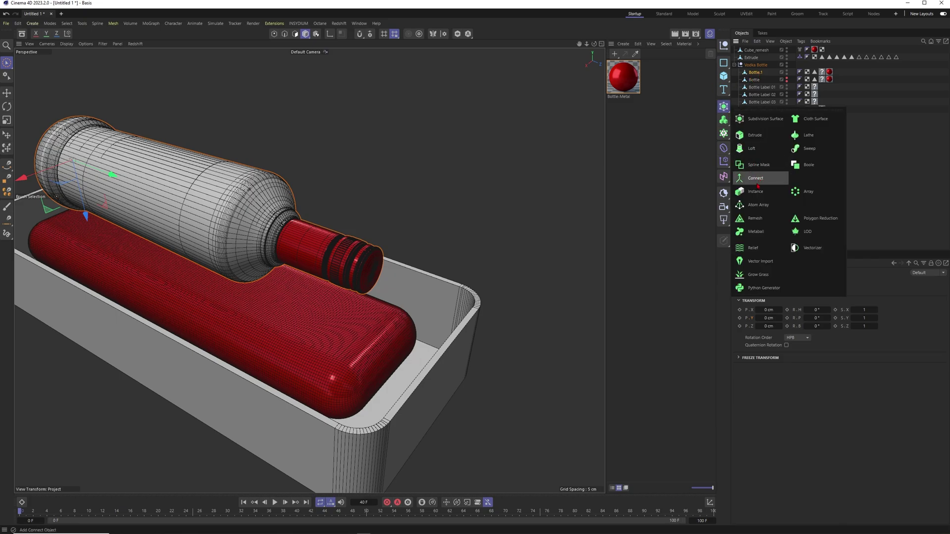
click(756, 218)
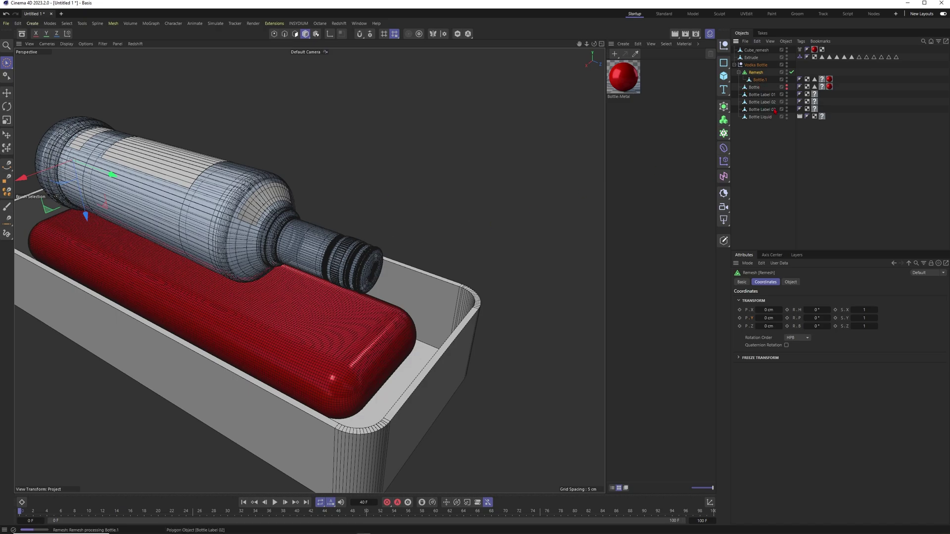
Set the Remesh generator's mesh density to 40 % and convert it to an editable polygon object
click(790, 282)
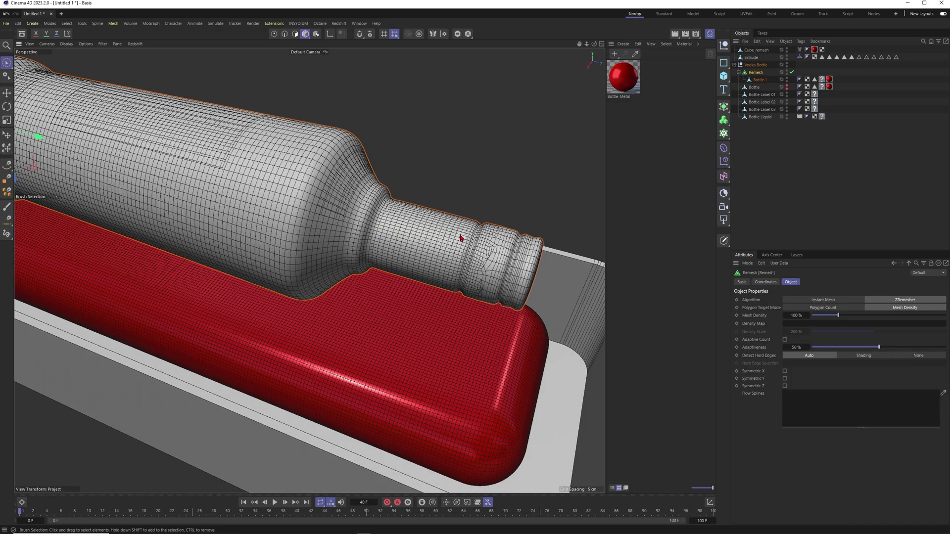
scroll(413, 241, down, 4)
scroll(475, 239, up, 8)
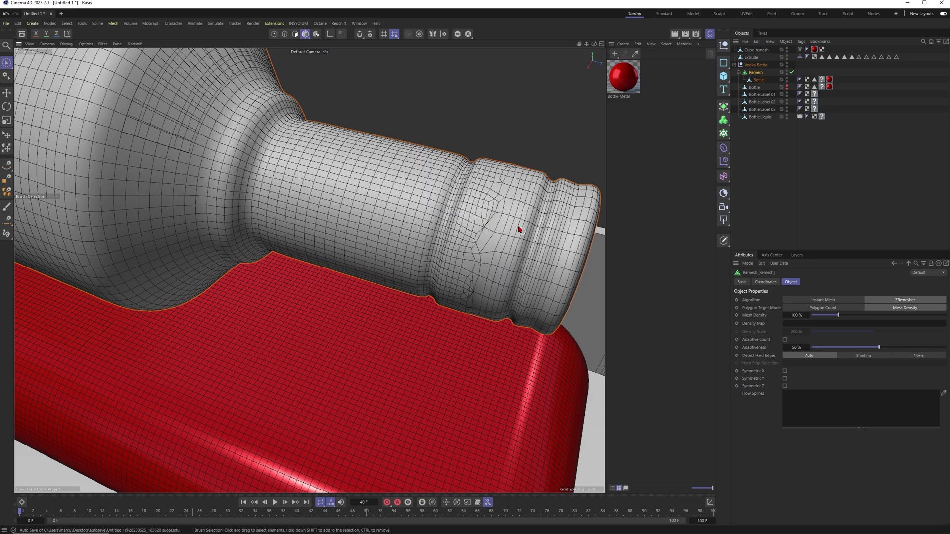
scroll(476, 245, down, 2)
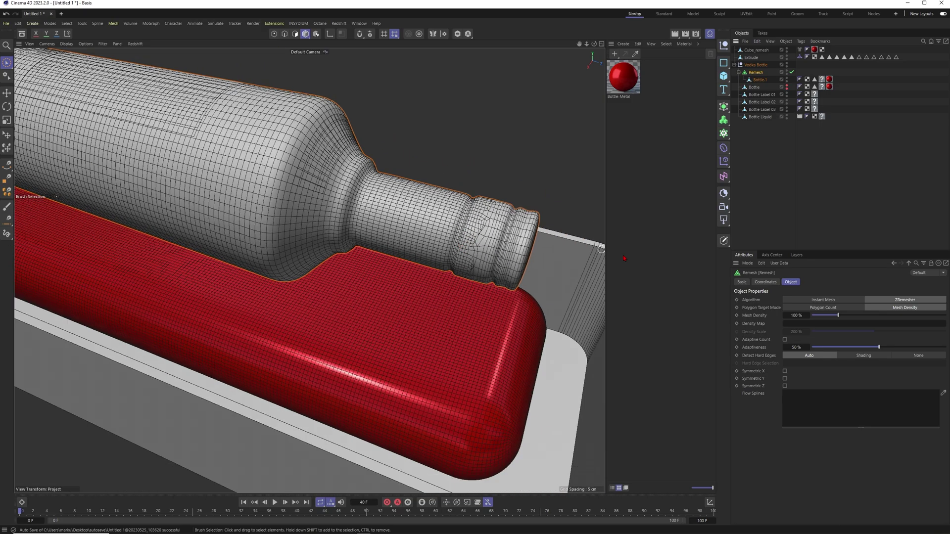
double_click(796, 315)
text(40)
key(Return)
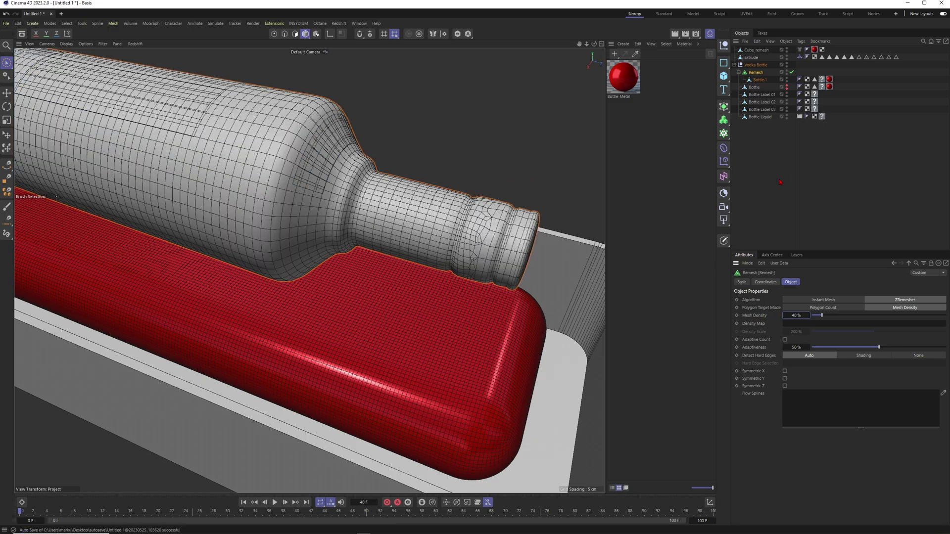
key(c)
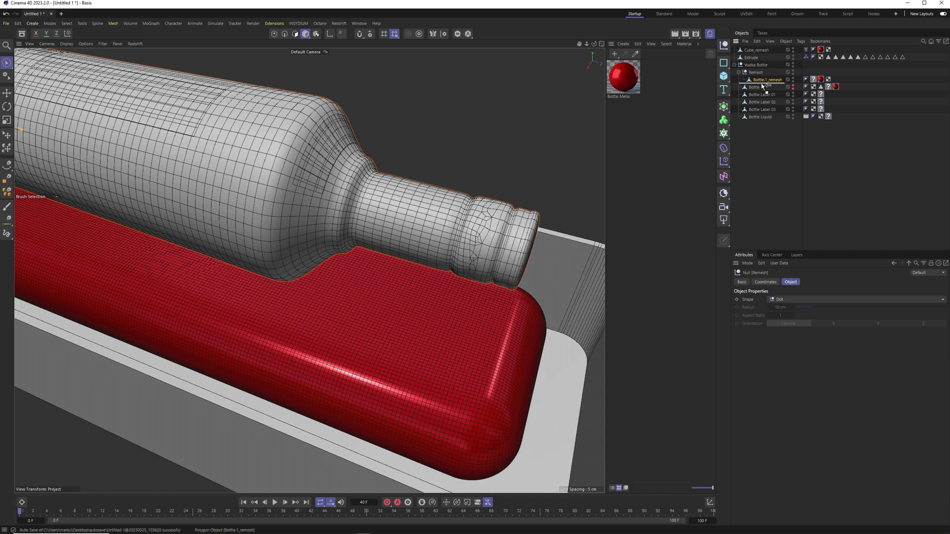
Move Bottle.1_remesh out of the Remesh null into the Vodka Bottle group and delete the empty null
drag(763, 85, 762, 85)
click(757, 73)
key(Delete)
Add a Collider simulation tag to Bottle.1_remesh
right_click(770, 73)
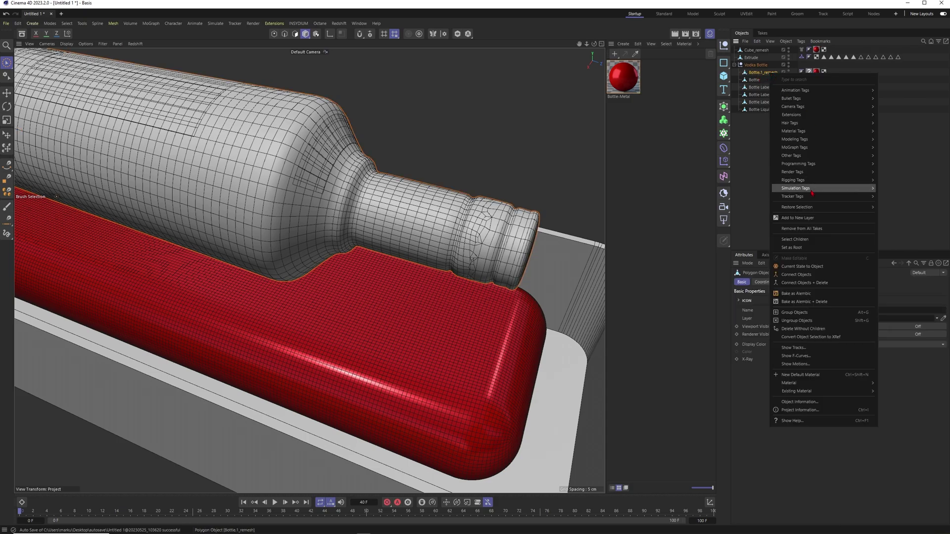
mouse_move(812, 192)
click(894, 245)
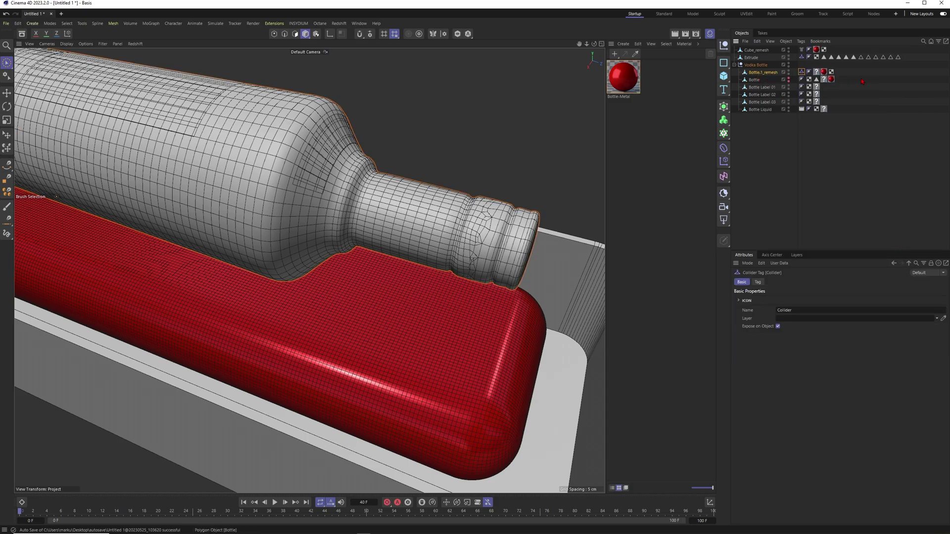
Hide the Bottle.1_remesh collider mesh and show the original Bottle mesh in its place
alt+click(789, 71)
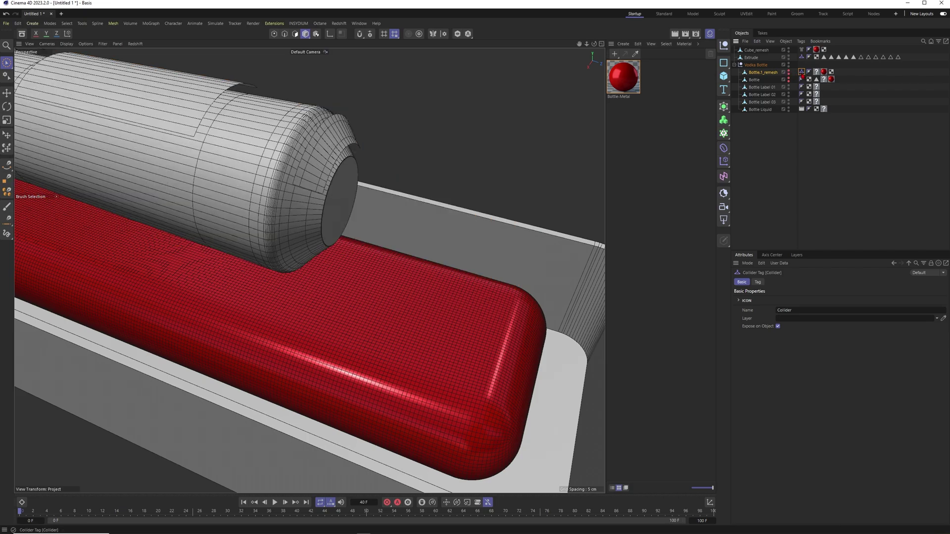
alt+click(789, 79)
click(461, 169)
scroll(401, 223, down, 5)
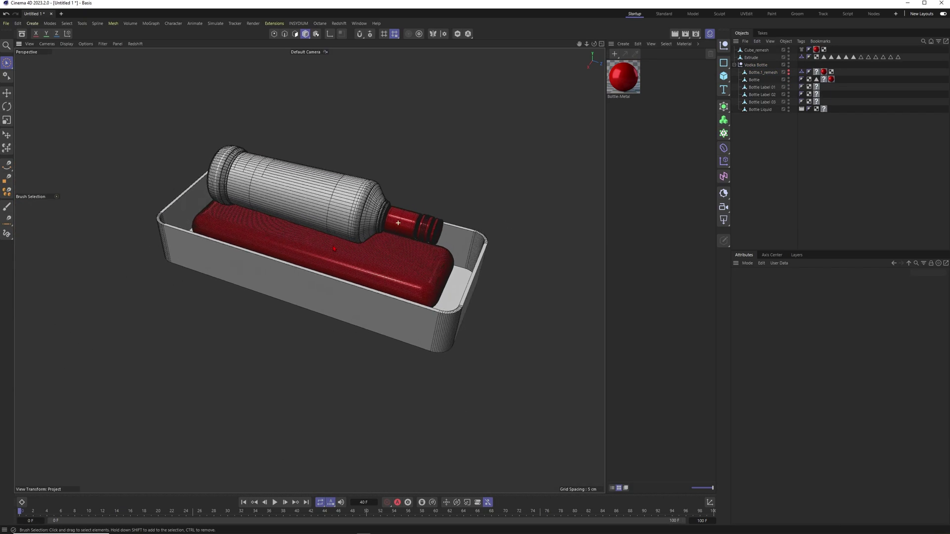
alt+middle_drag(347, 234, 378, 218)
scroll(388, 246, up, 3)
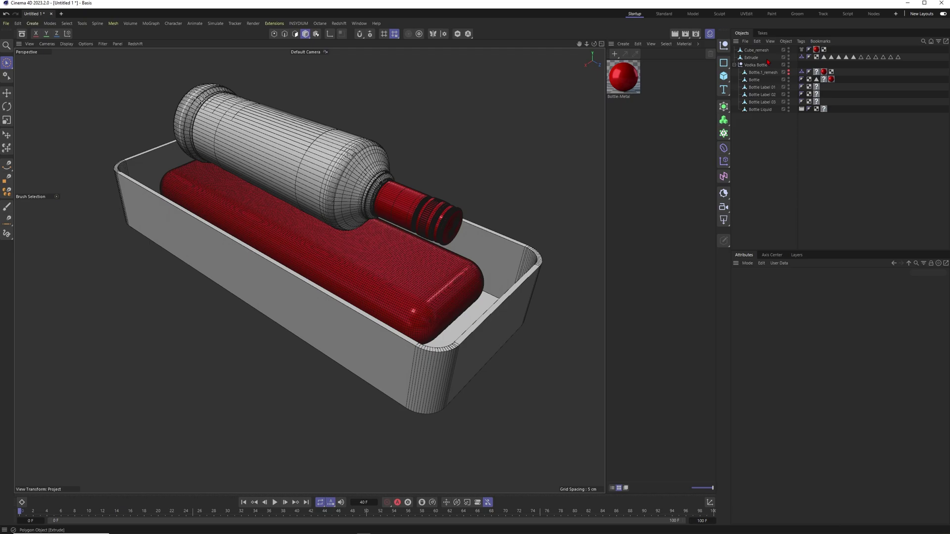
Re-enable the Cloth tag on Cube_remesh and play the simulation
click(802, 50)
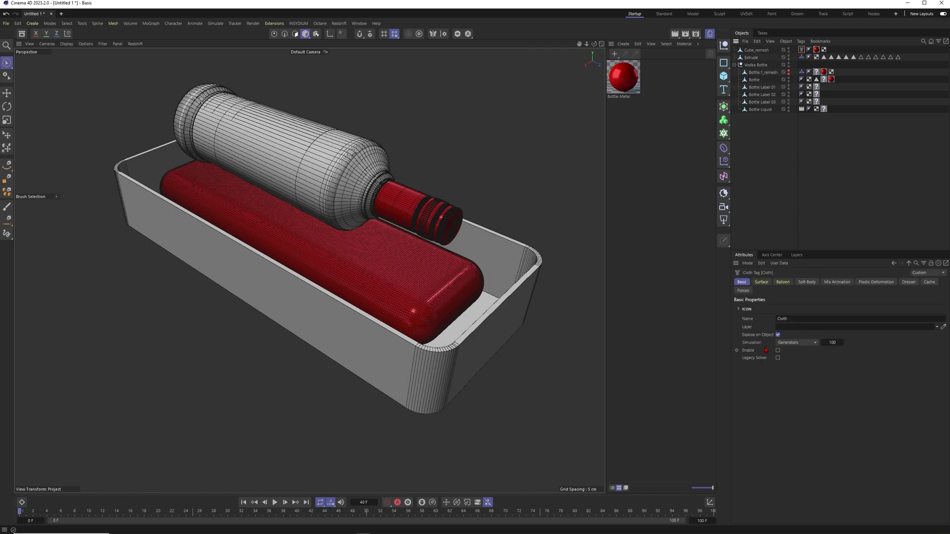
click(765, 203)
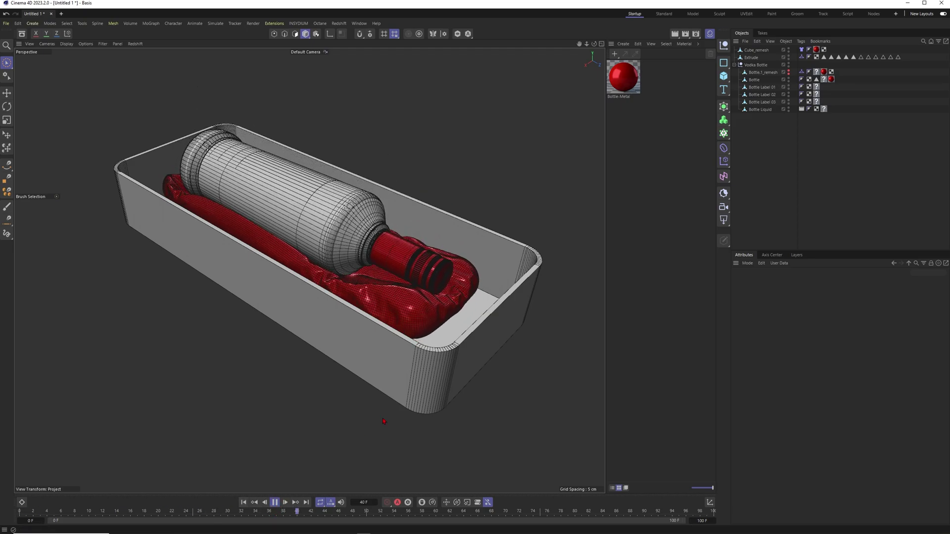
Switch the viewport to Gouraud shading without lines, and stop the simulation playback, rewinding to the first frame
key(n)
key(a)
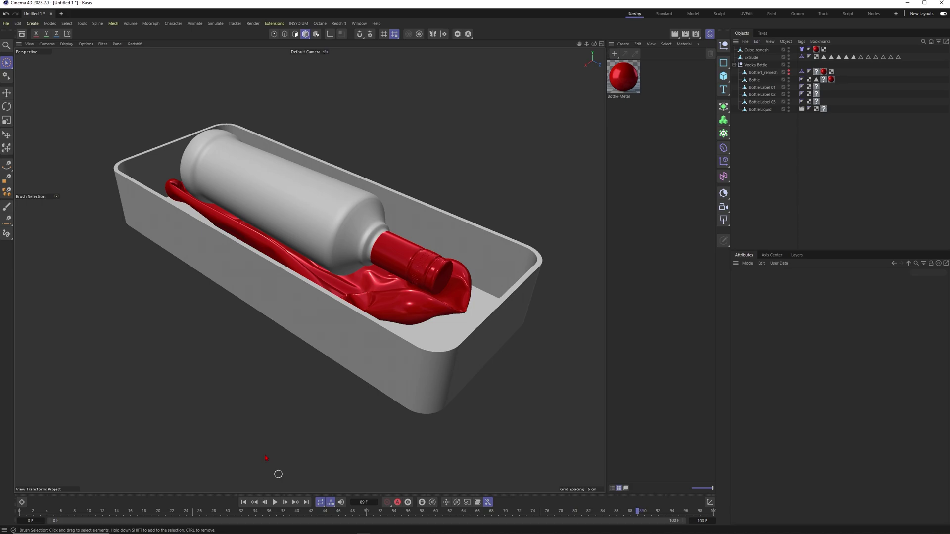
key(F8)
mouse_move(270, 465)
alt+mouse_down()
mouse_move(258, 260)
mouse_move(373, 247)
alt+mouse_up()
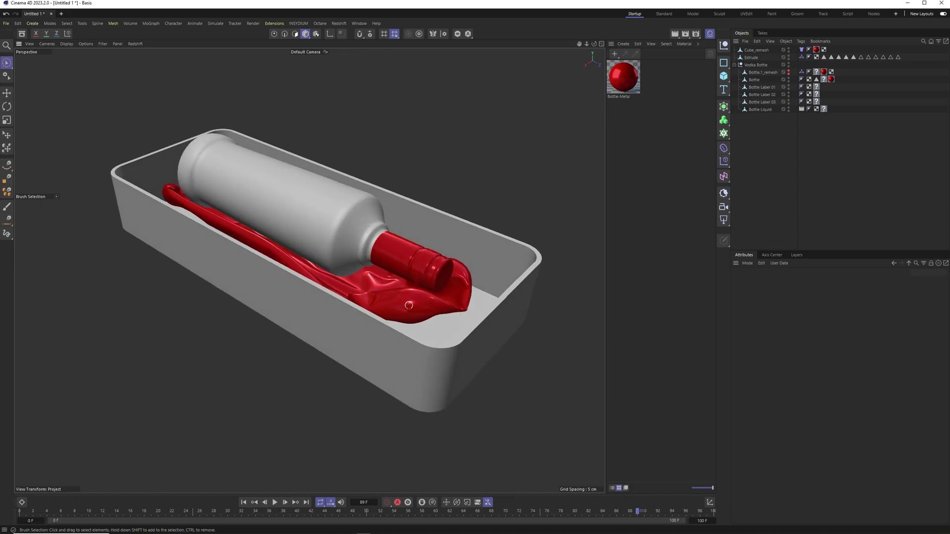
key(shift+f)
Enable Balloon in the Cloth tag of Cube_remesh and set its Overpressure to 3
click(409, 279)
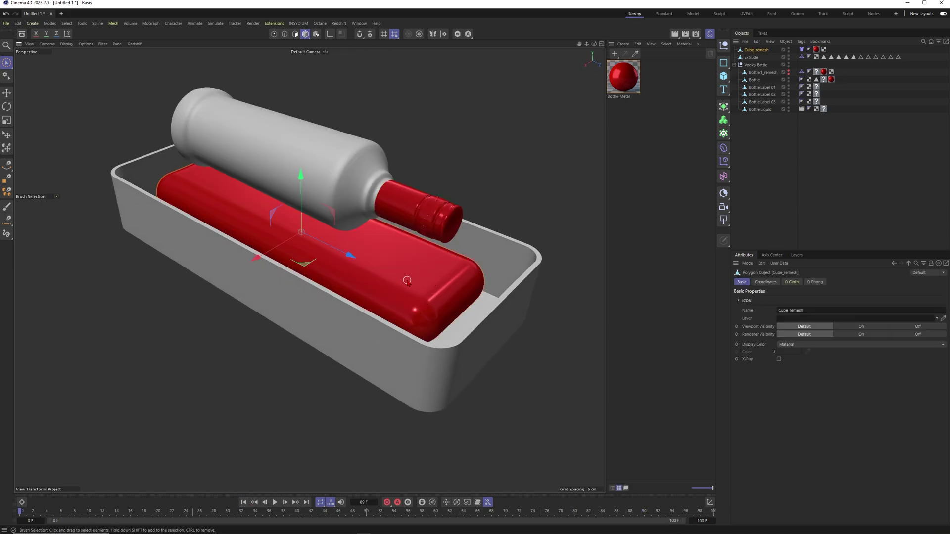
click(792, 282)
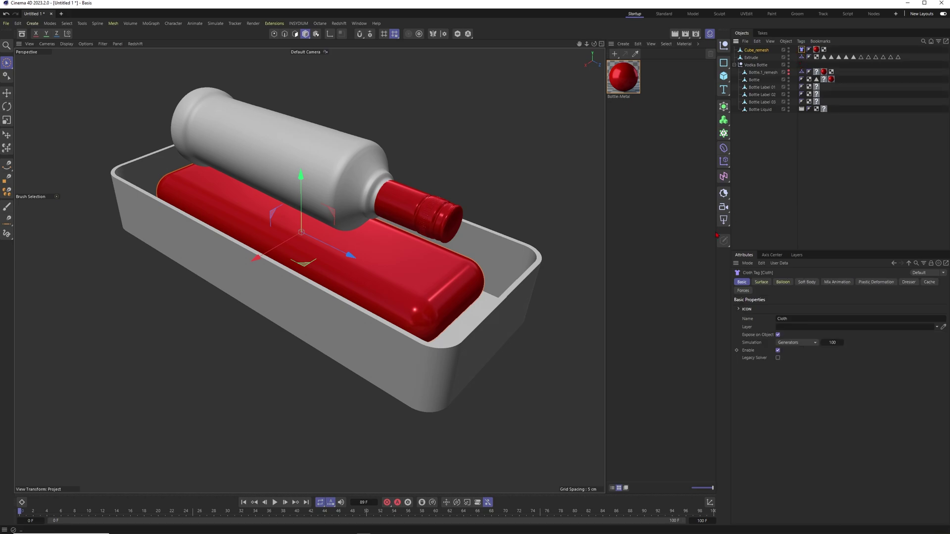
click(784, 283)
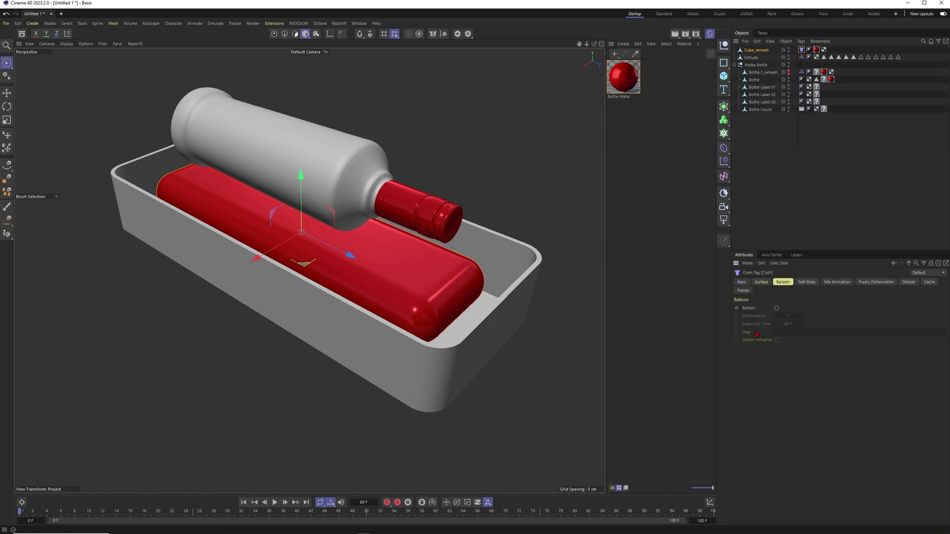
click(777, 308)
click(789, 316)
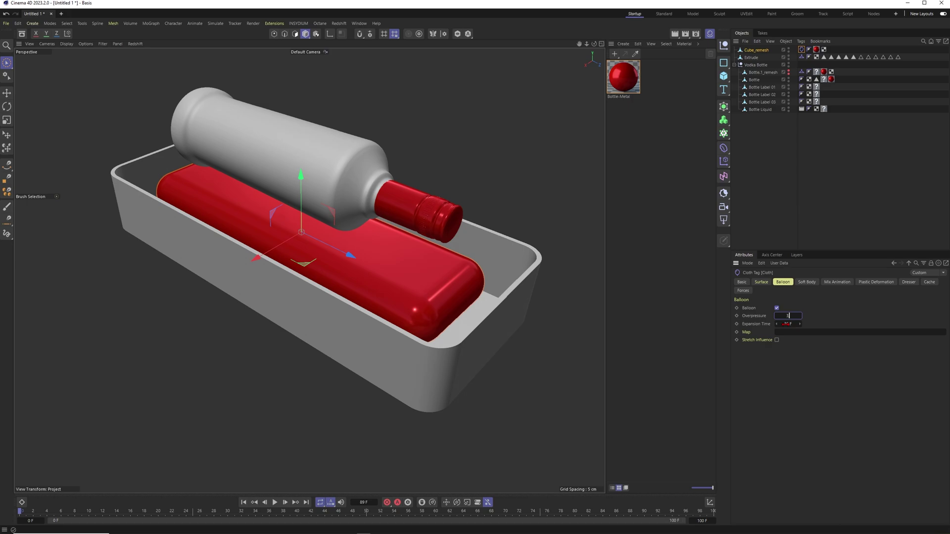
text(3)
Keyframe the cloth surface's Target Length at 100% on frame 0, and play the simulation up to frame 26
click(761, 282)
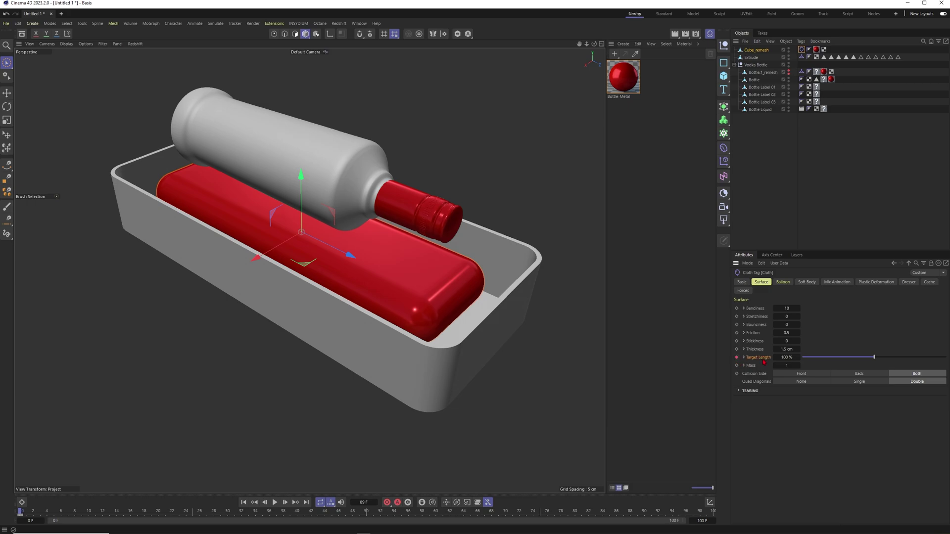
click(276, 503)
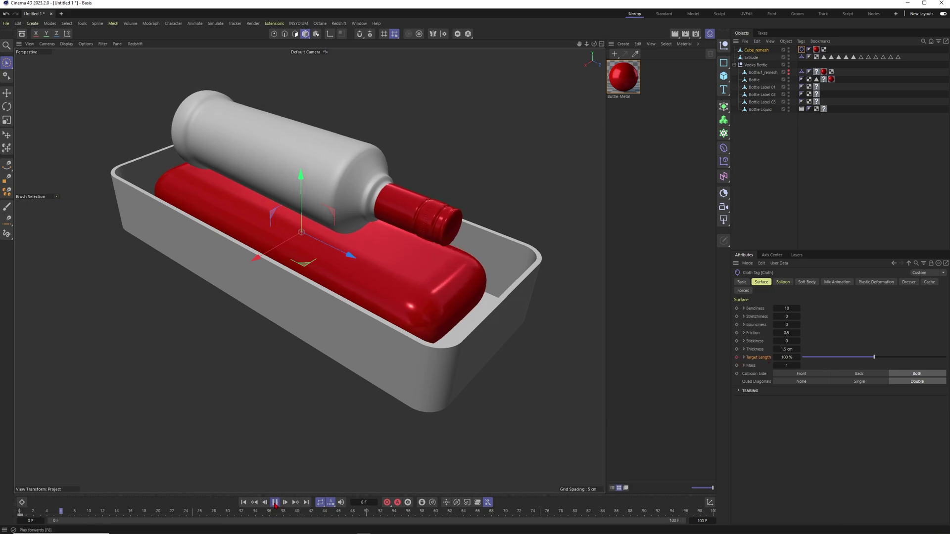
click(276, 505)
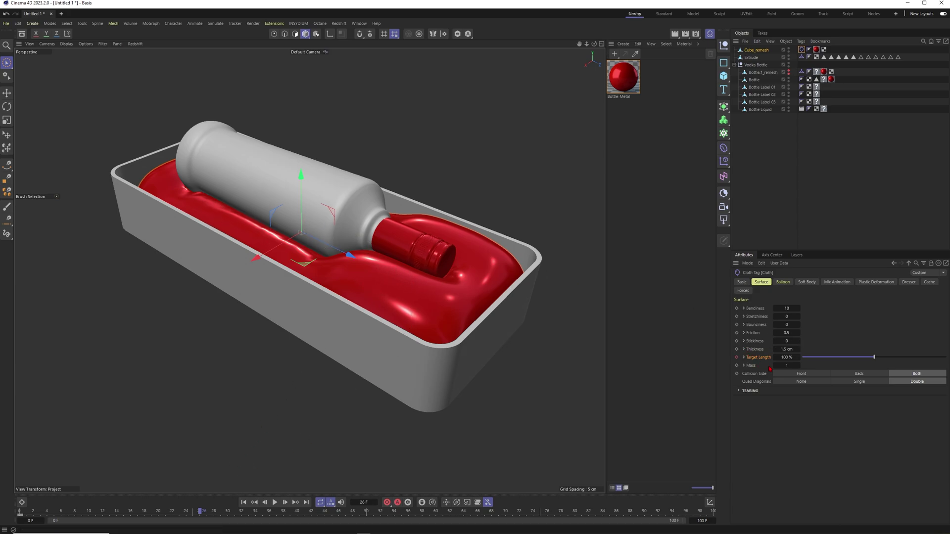
Keyframe the cloth's Target Length at 120% on frame 26, and replay the simulation from the start to check the cushion from above
click(786, 357)
text(120)
click(737, 357)
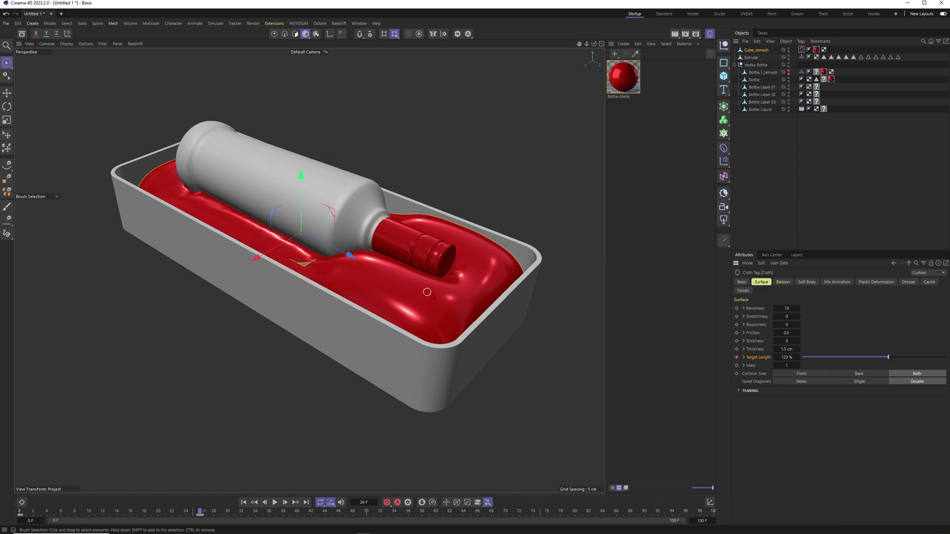
click(244, 502)
click(275, 503)
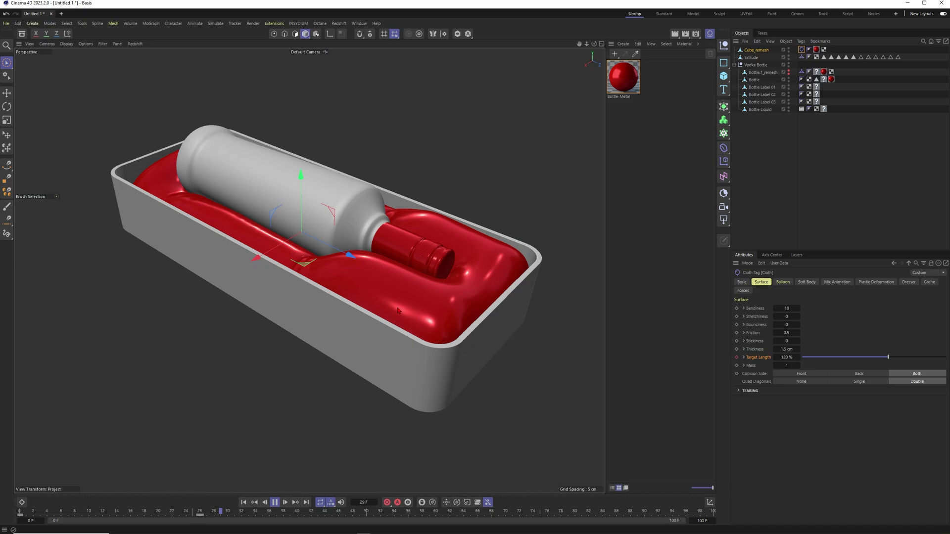
alt+drag(343, 238, 248, 244)
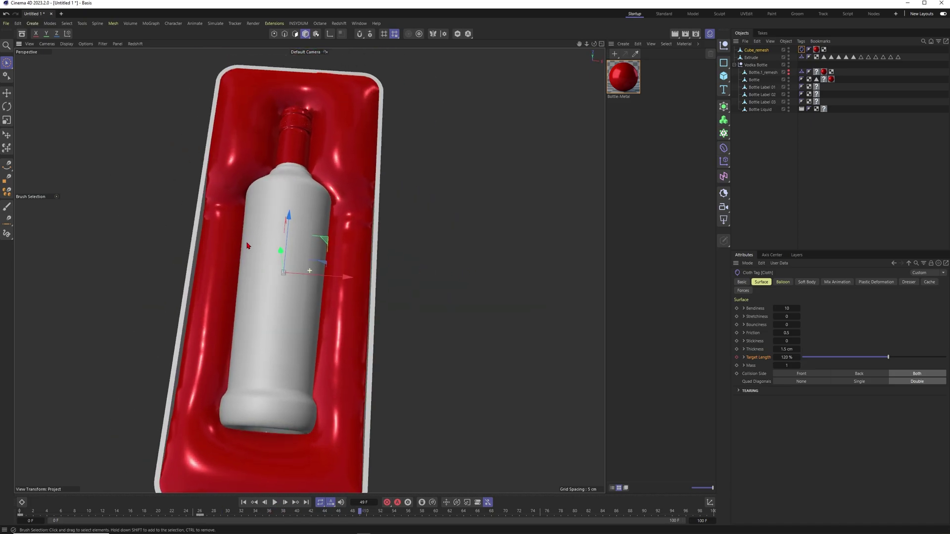
scroll(314, 257, down, 4)
alt+drag(316, 264, 304, 241)
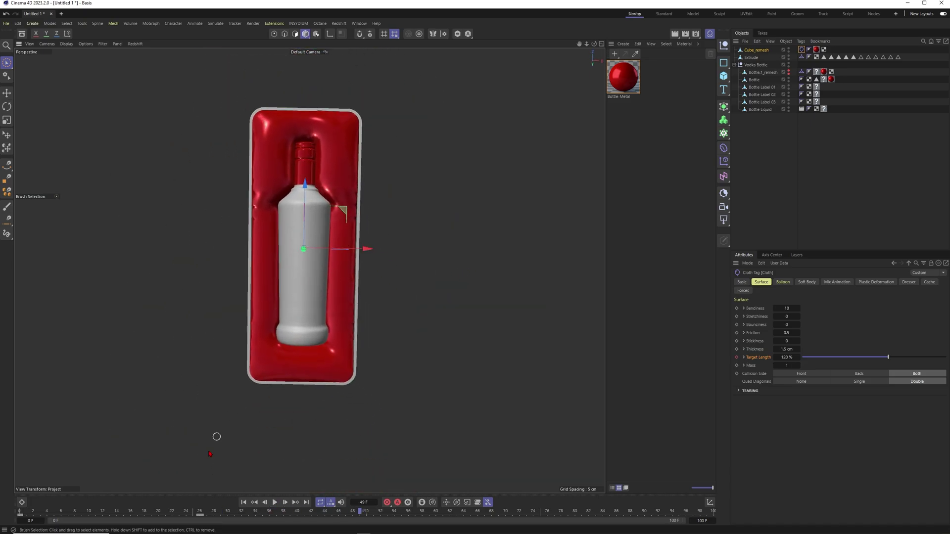
Set the Target Length keyframe on frame 26 to 150%, replay the simulation from the start and stop it at frame 58
click(201, 515)
click(786, 357)
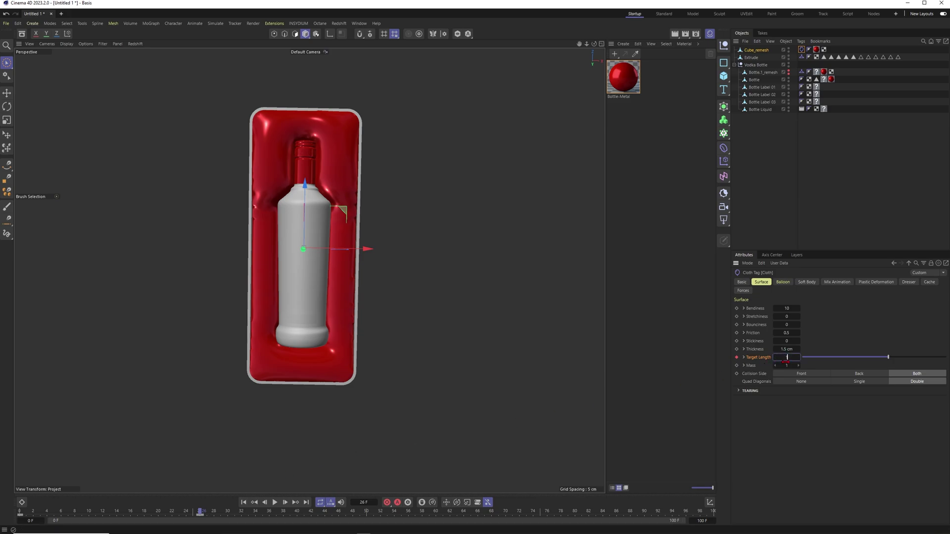
click(737, 358)
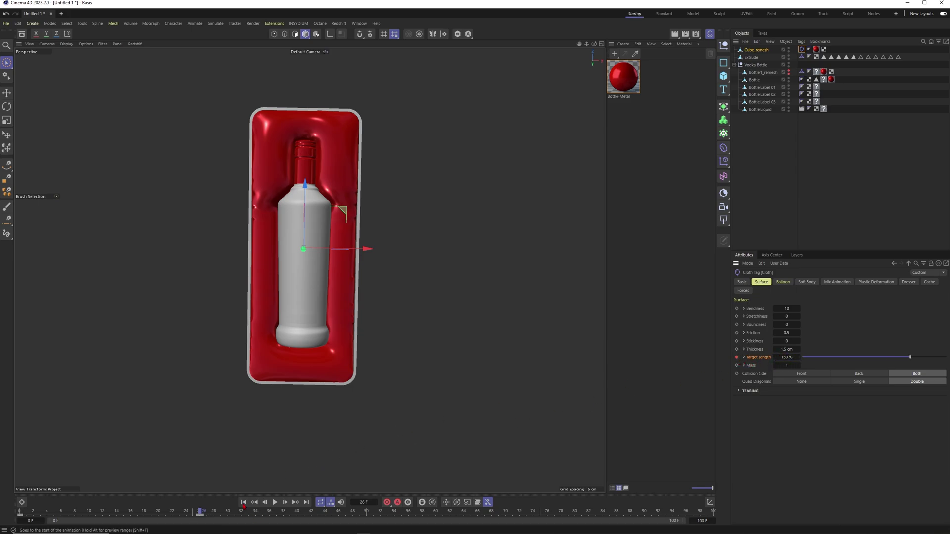
click(243, 503)
click(275, 502)
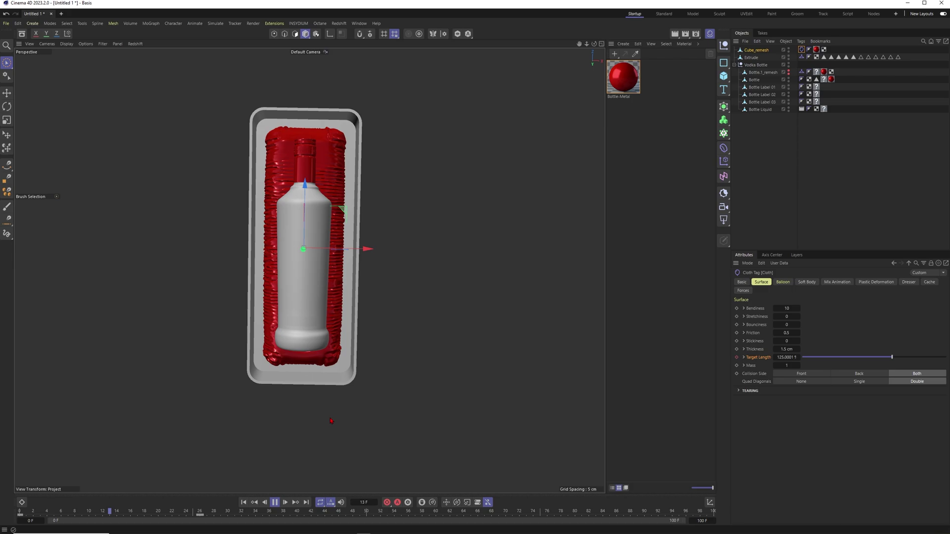
click(275, 504)
alt+drag(358, 293, 361, 325)
scroll(358, 293, up, 4)
Add a Subdivision Surface as the parent of Cube_remesh, deselect everything and inspect the smoothed cushion
click(757, 50)
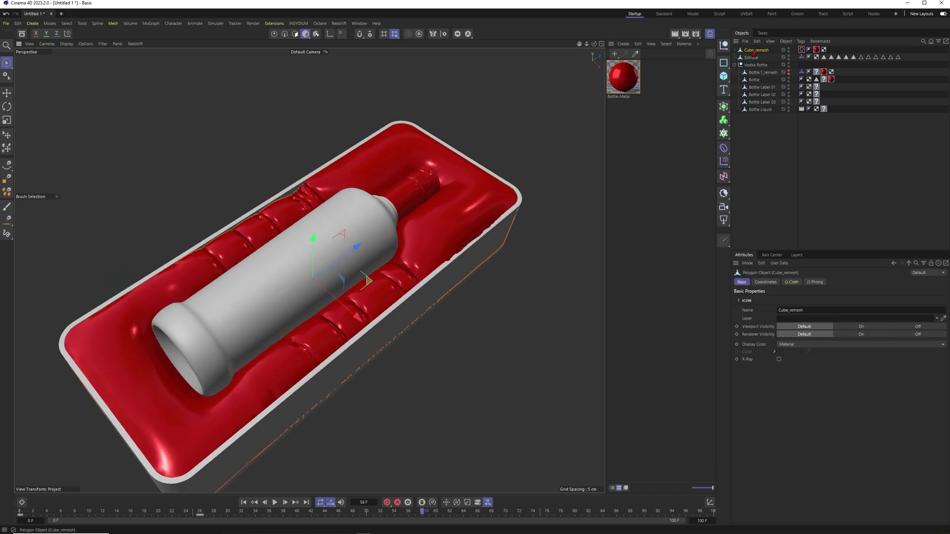
drag(723, 107, 741, 129)
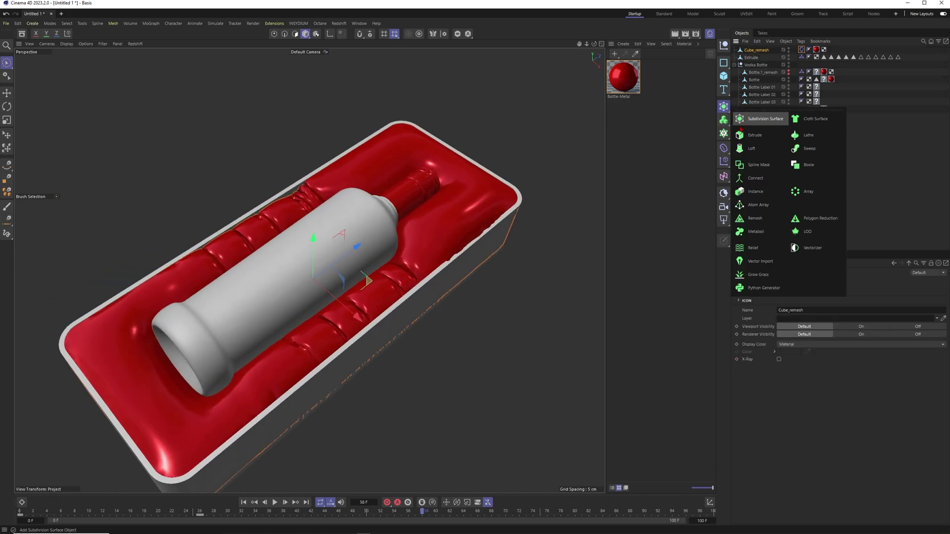
click(766, 120)
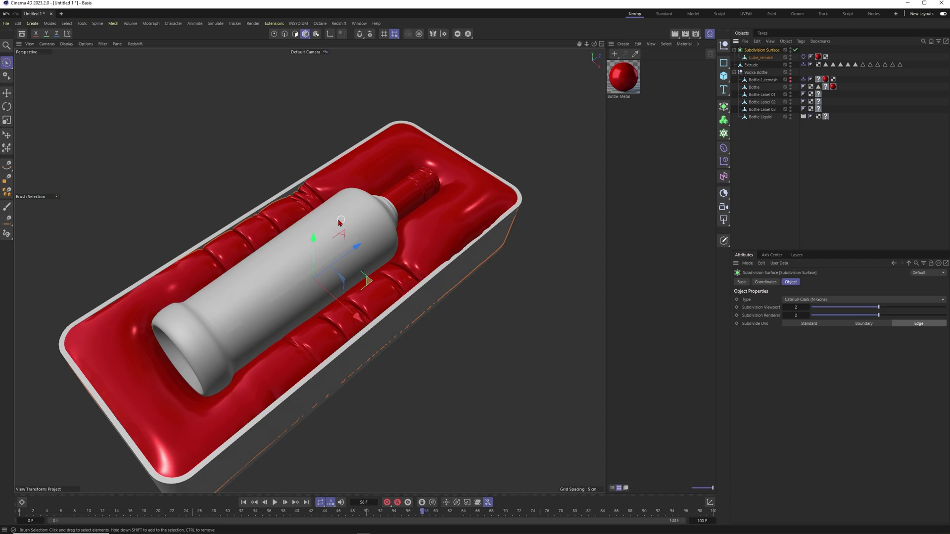
alt+drag(305, 196, 329, 218)
key(ctrl+shift+a)
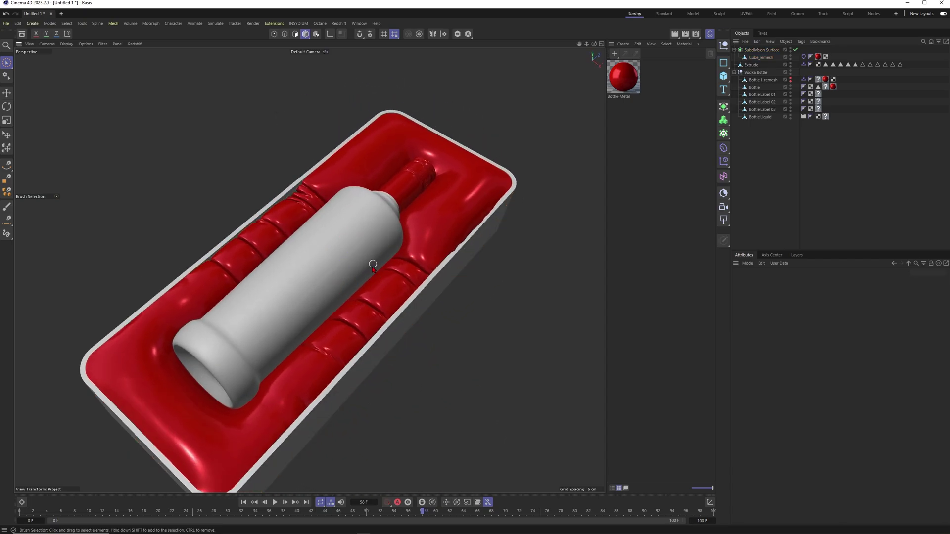
alt+drag(373, 264, 395, 247)
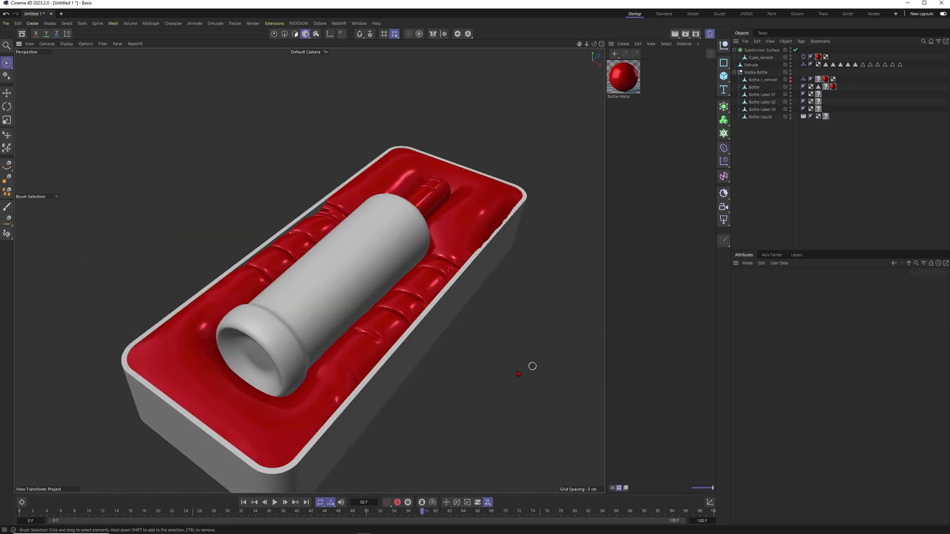